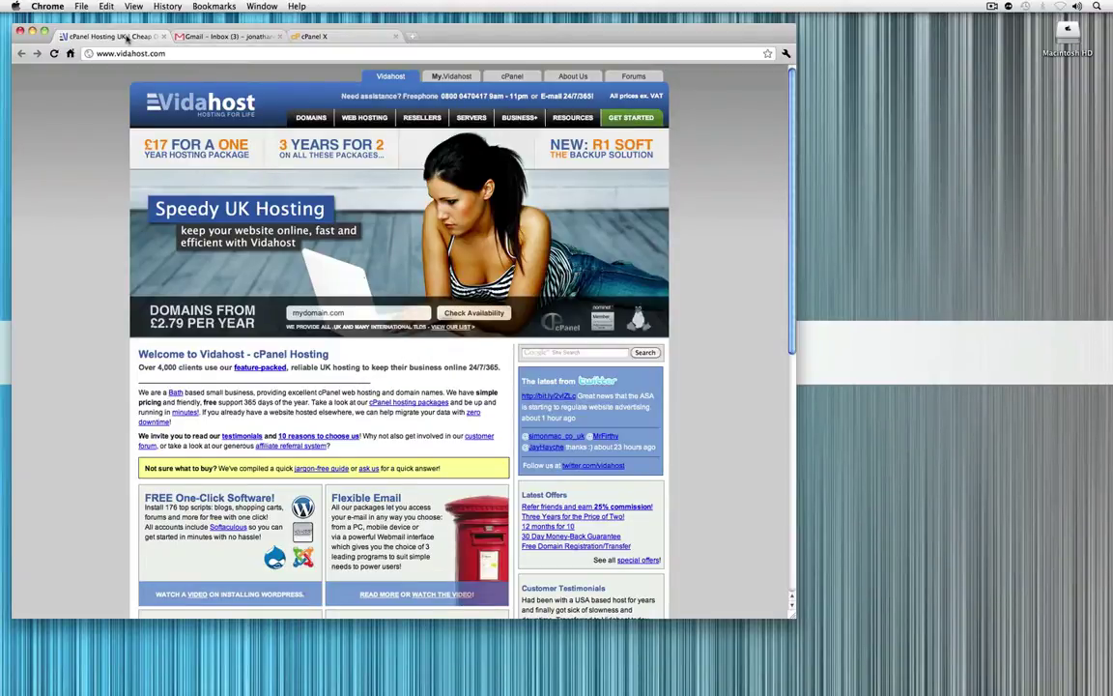
Switch from the Vidahost website to the Gmail inbox tab
left_click(207, 37)
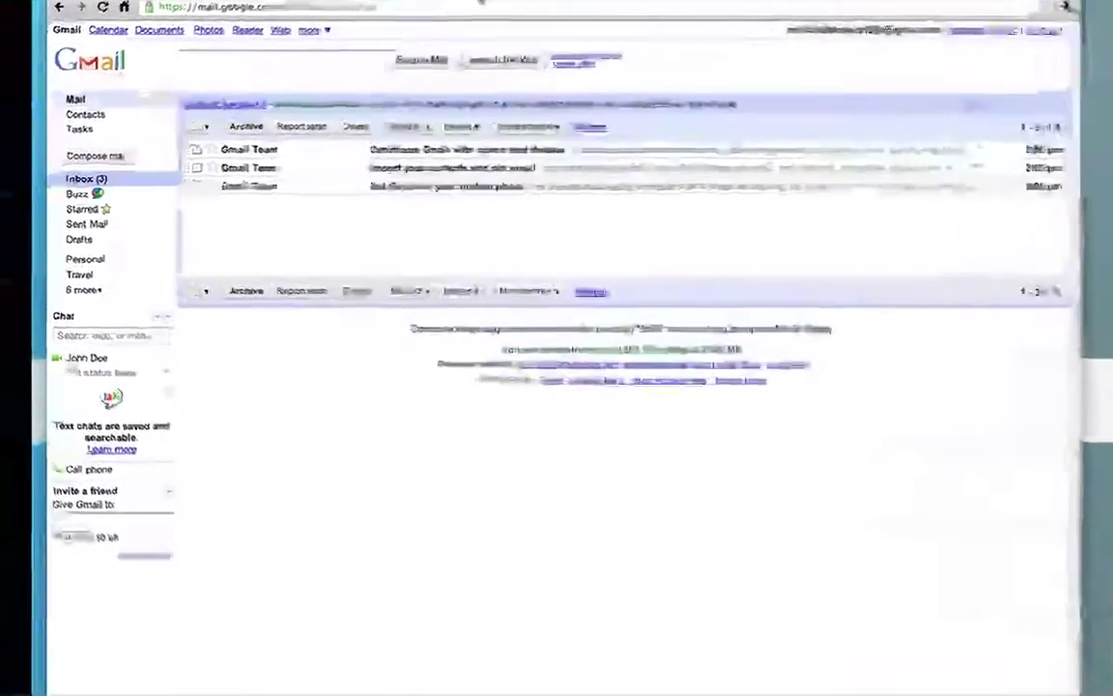
Open the Configure Email Client page for the example passtheeyesoap.co.uk mailbox in cPanel
left_click(311, 36)
left_click(426, 483)
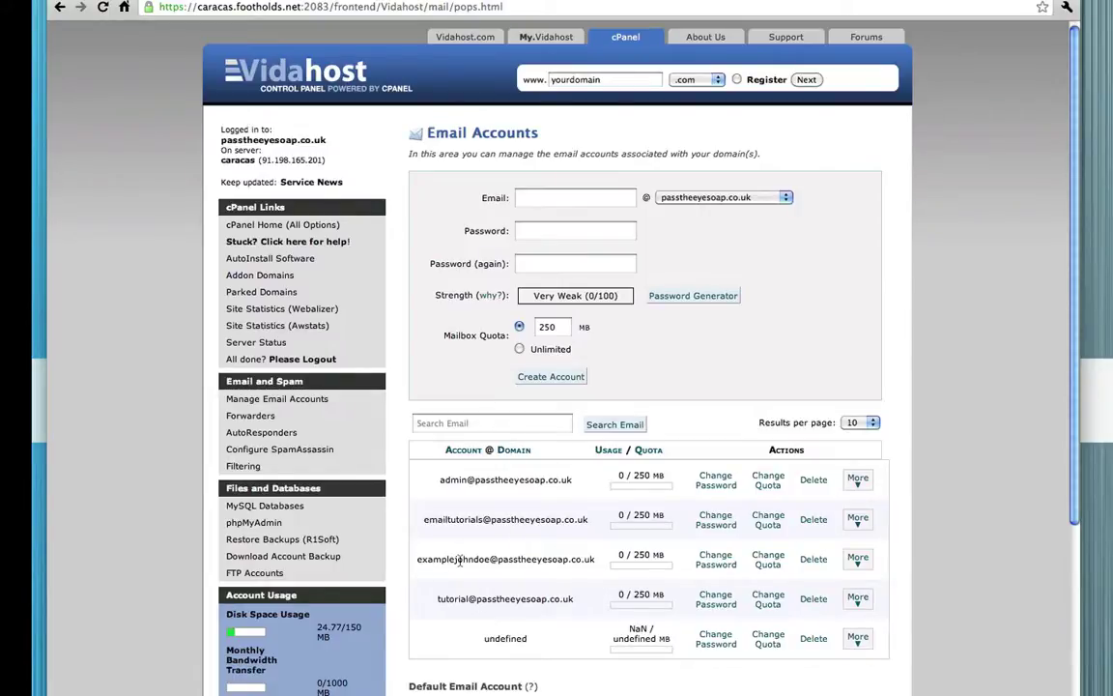
left_click(858, 560)
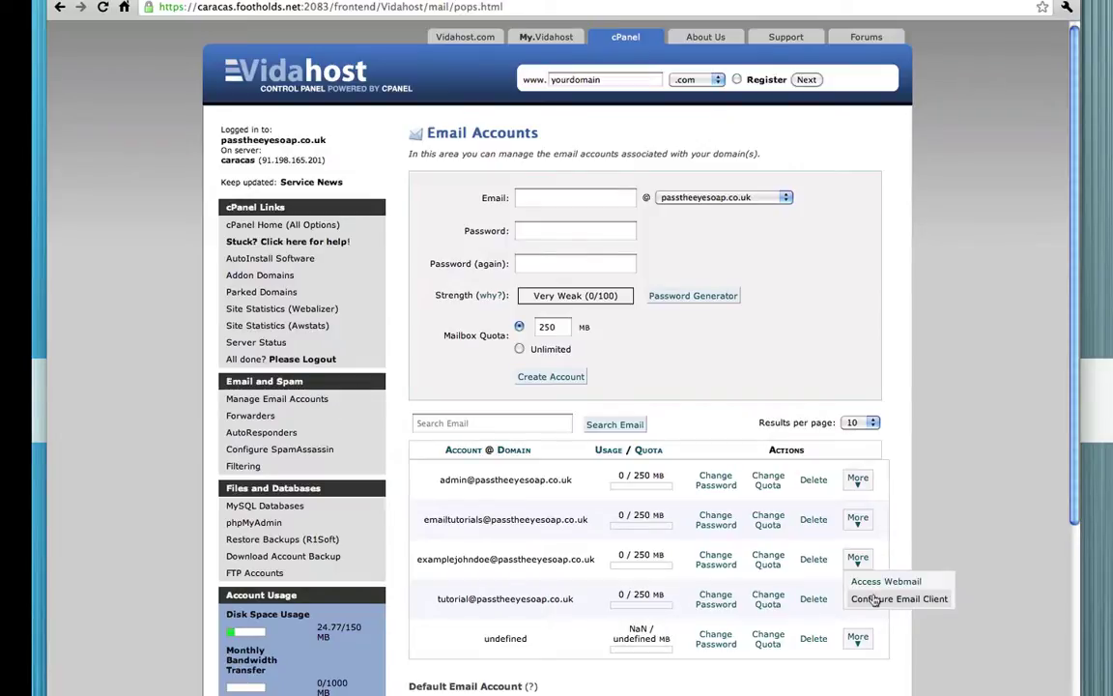
left_click(873, 600)
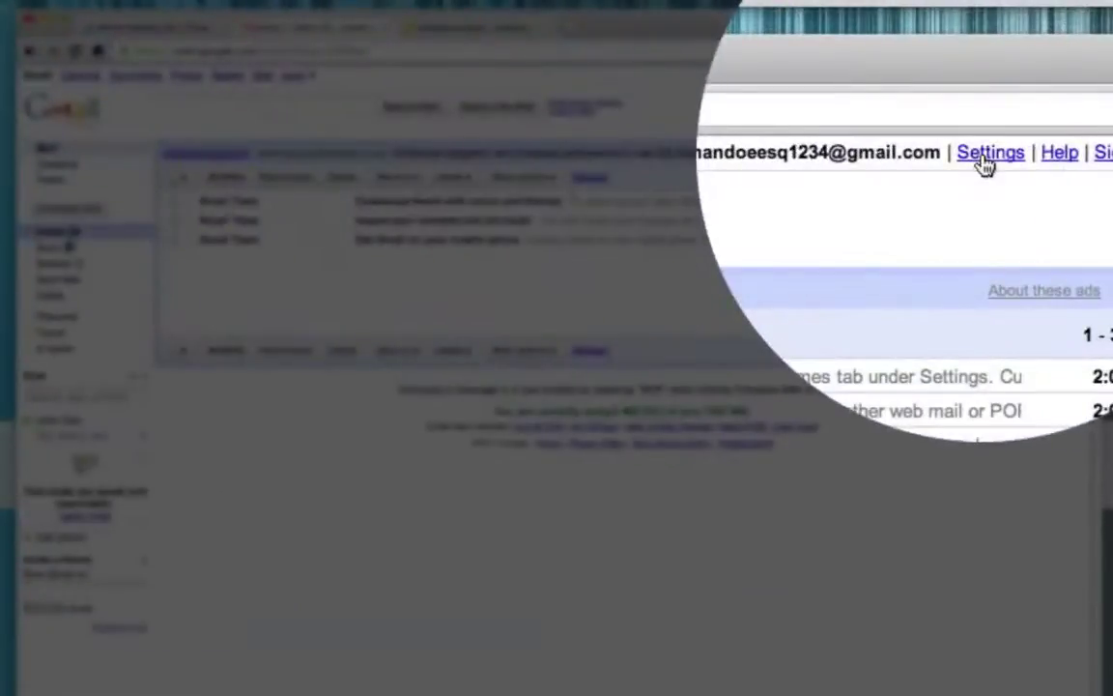
Begin adding a POP3 account from Accounts and Import using the pasted cPanel mailbox address
left_click(985, 163)
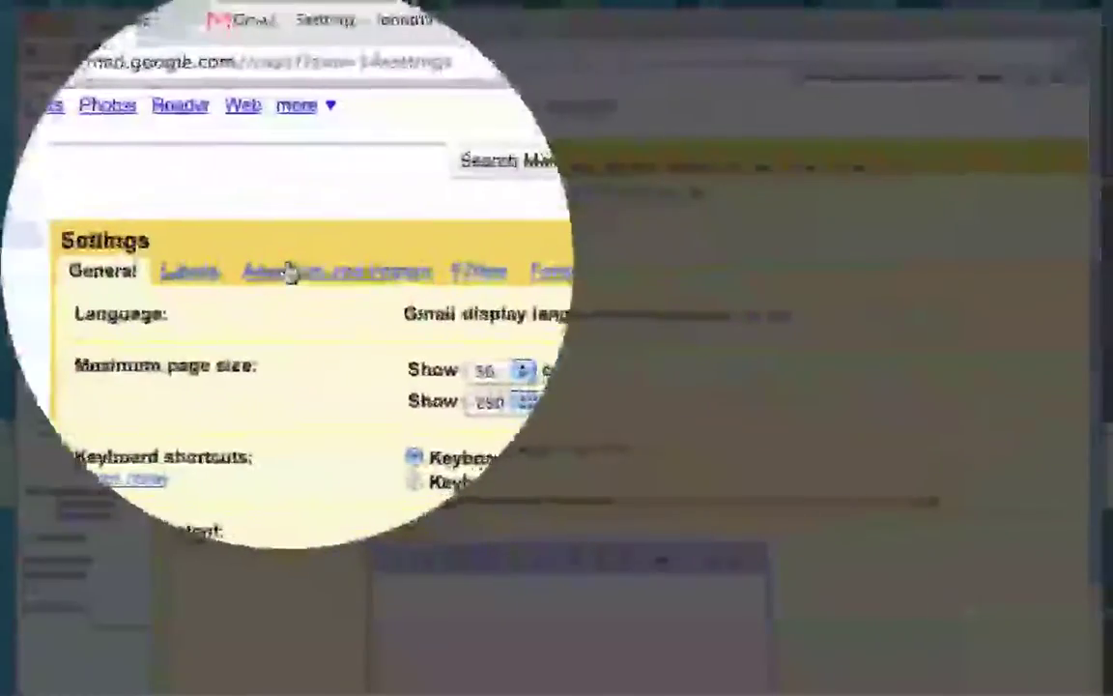
left_click(288, 272)
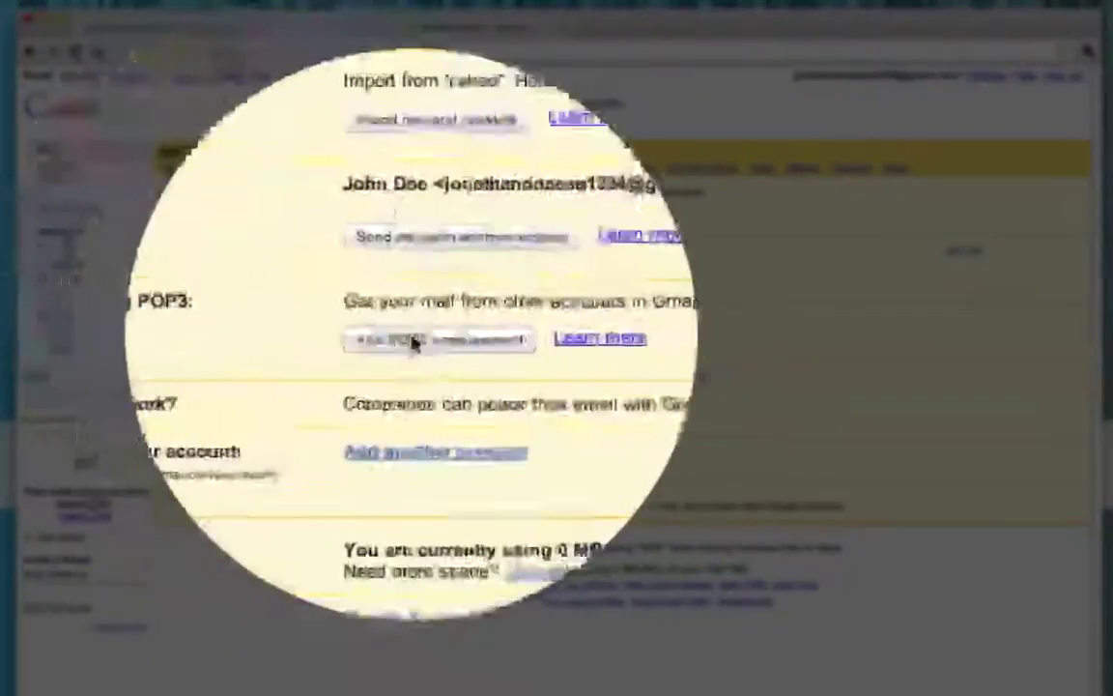
left_click(412, 341)
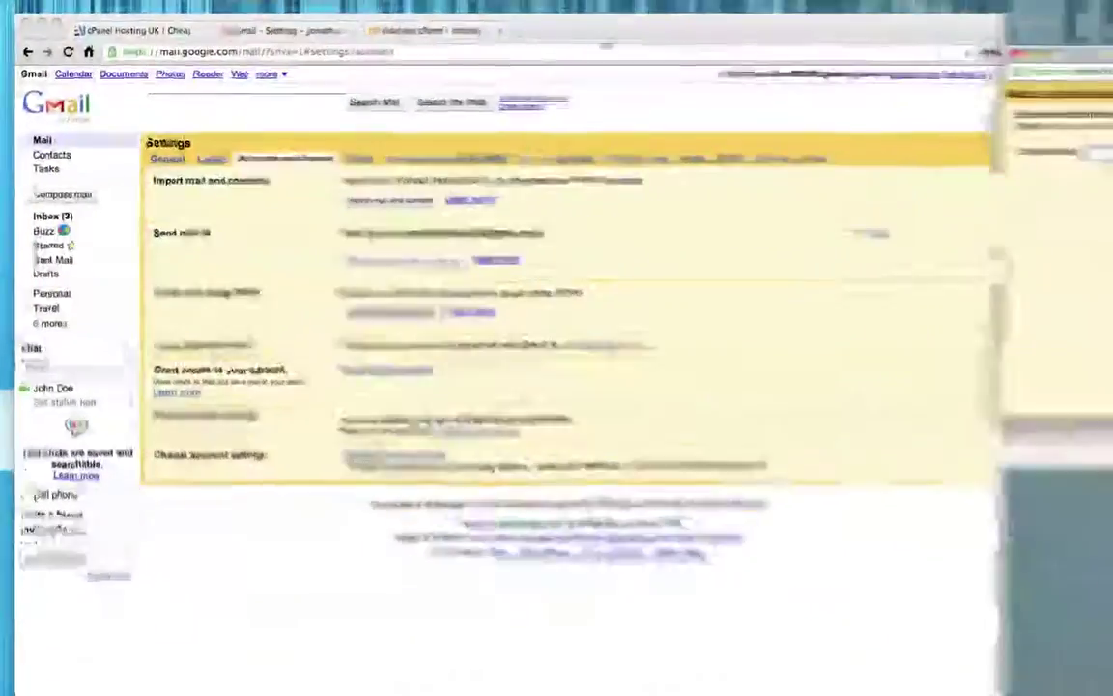
left_click(358, 44)
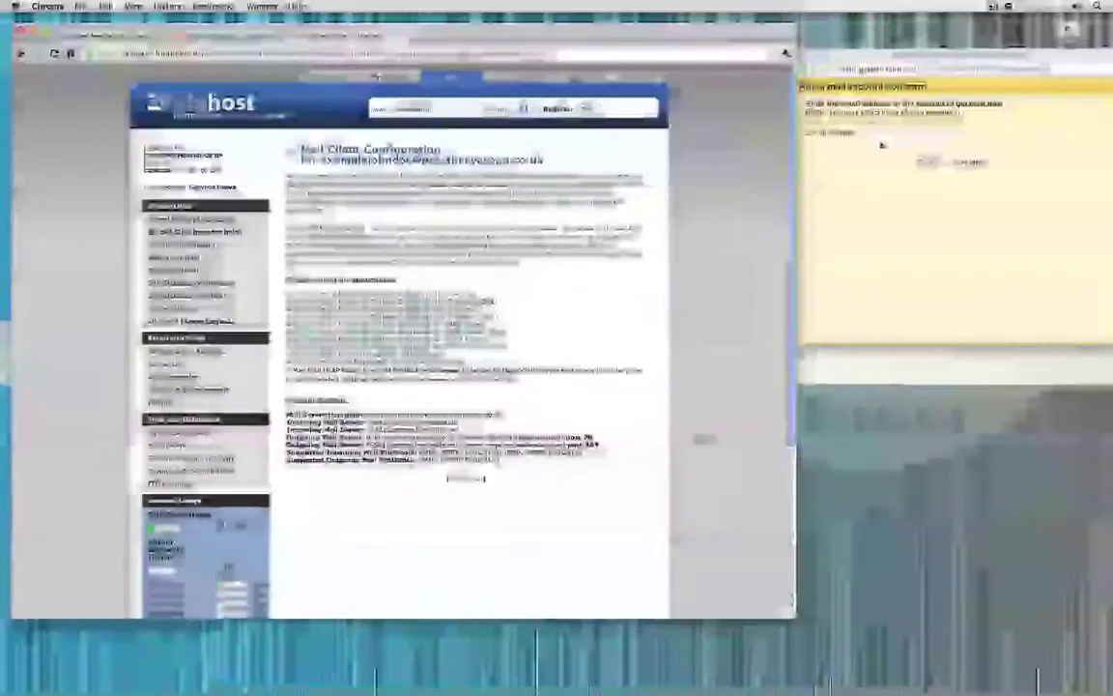
key("super+v")
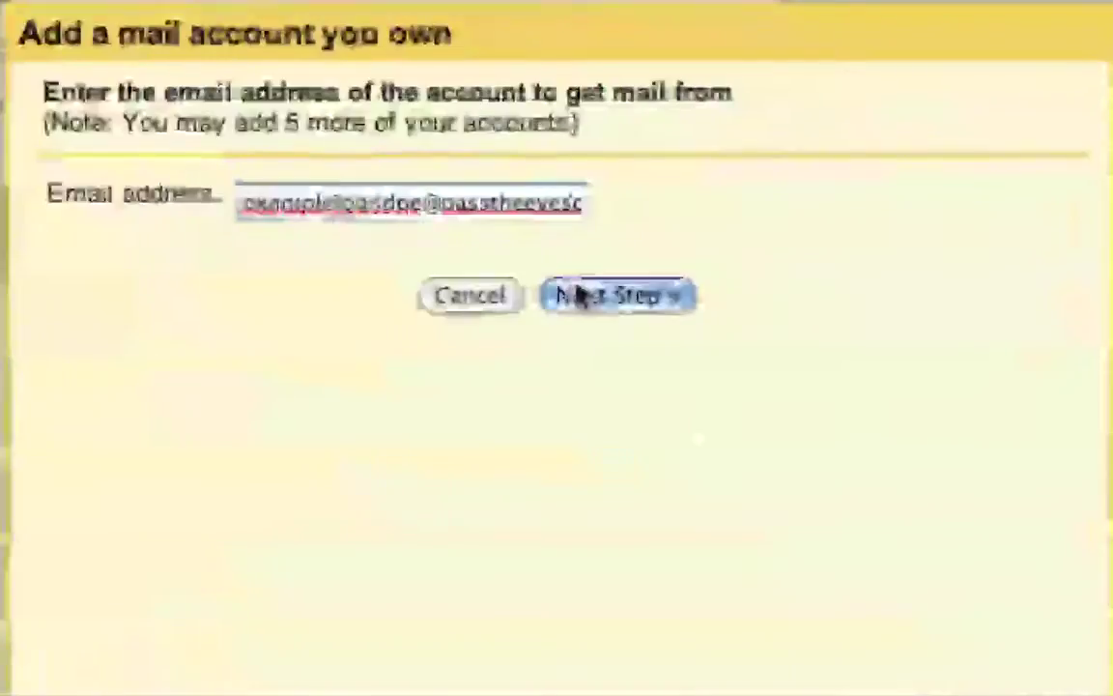
left_click(971, 161)
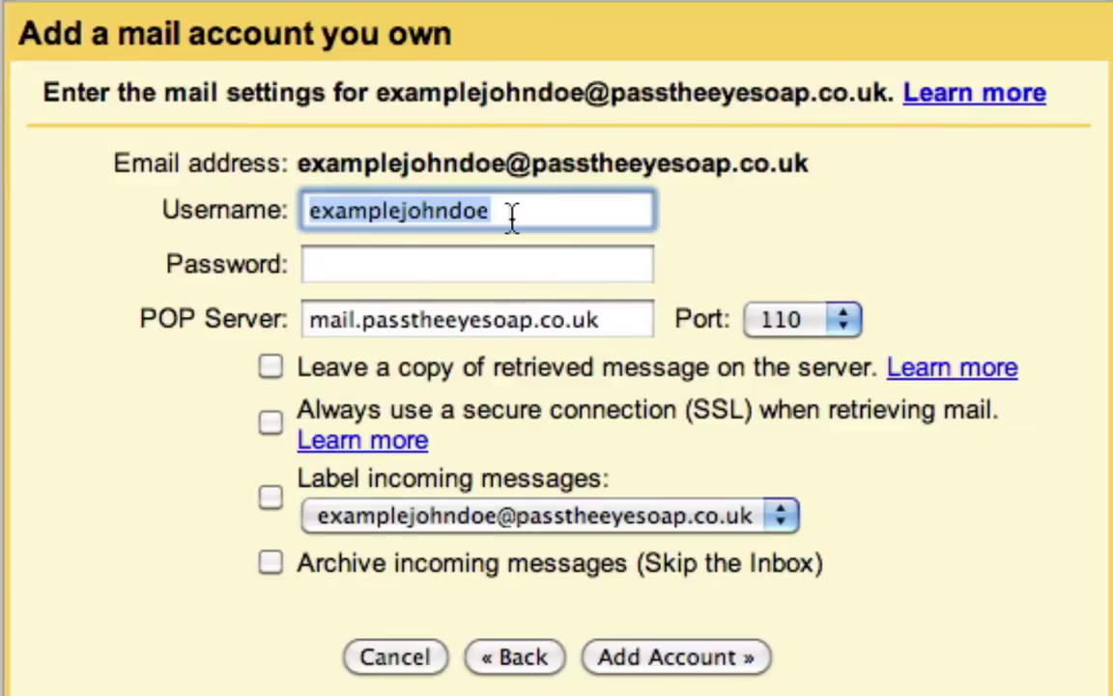
Enter the full cPanel username and the mailbox password, then add the POP3 account
type("examplejohndoe+passtheeyesoap.co.uk")
left_click(357, 253)
type("•••••••••••")
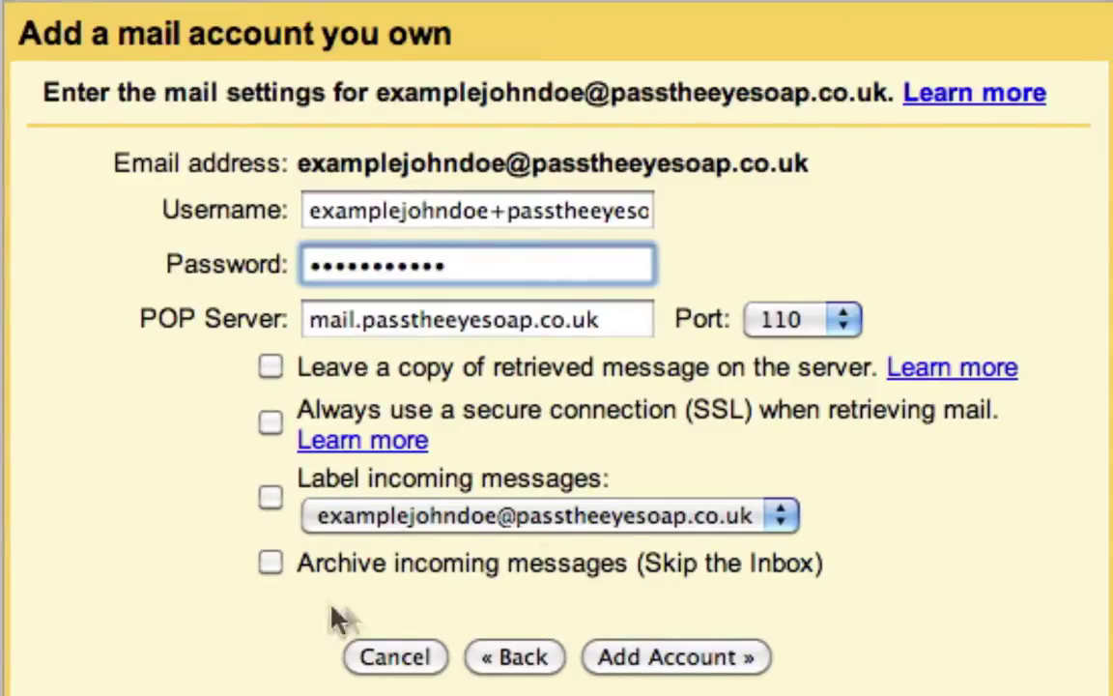
left_click(675, 667)
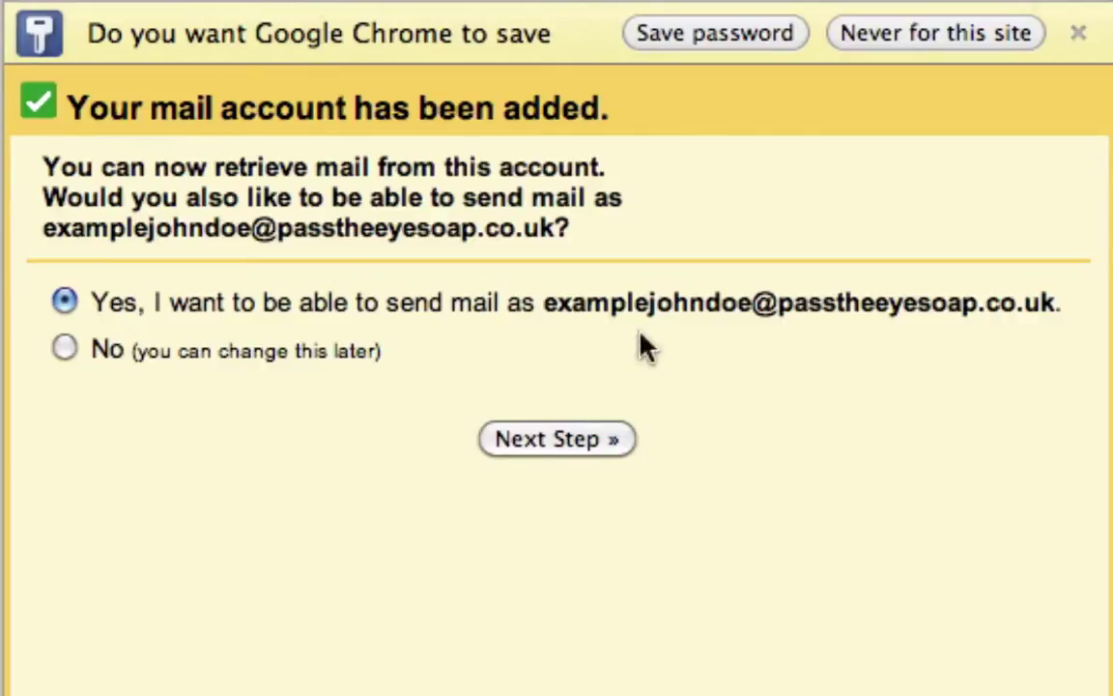
Set up sending as the domain address through passtheeyesoap.co.uk's SMTP servers
left_click(566, 448)
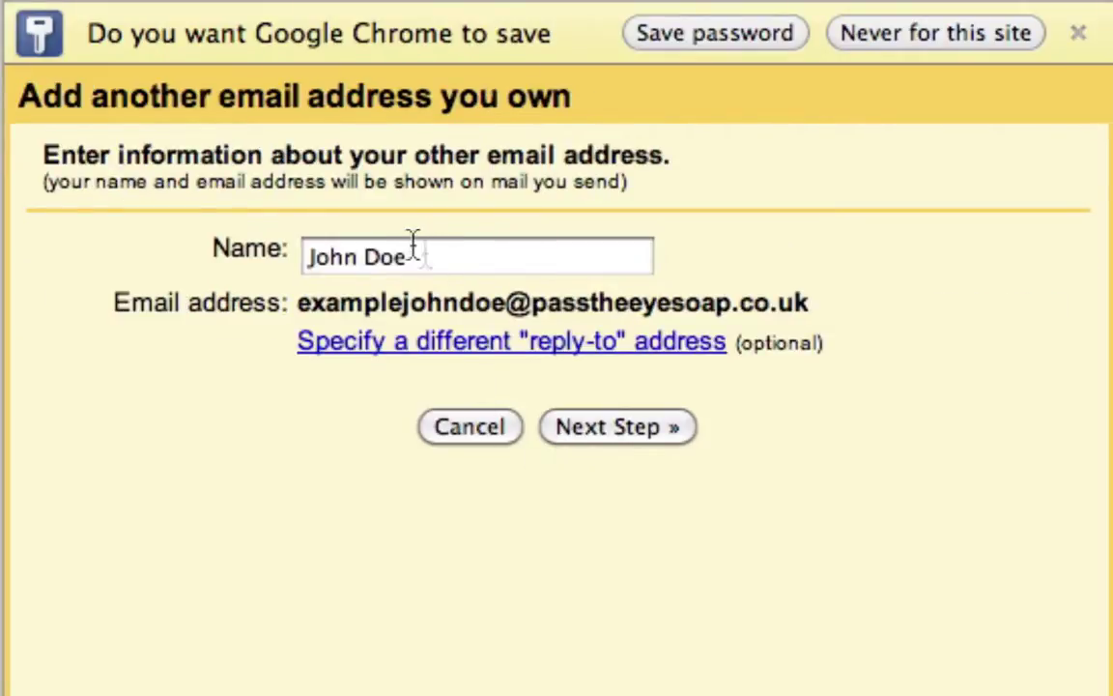
left_click(617, 428)
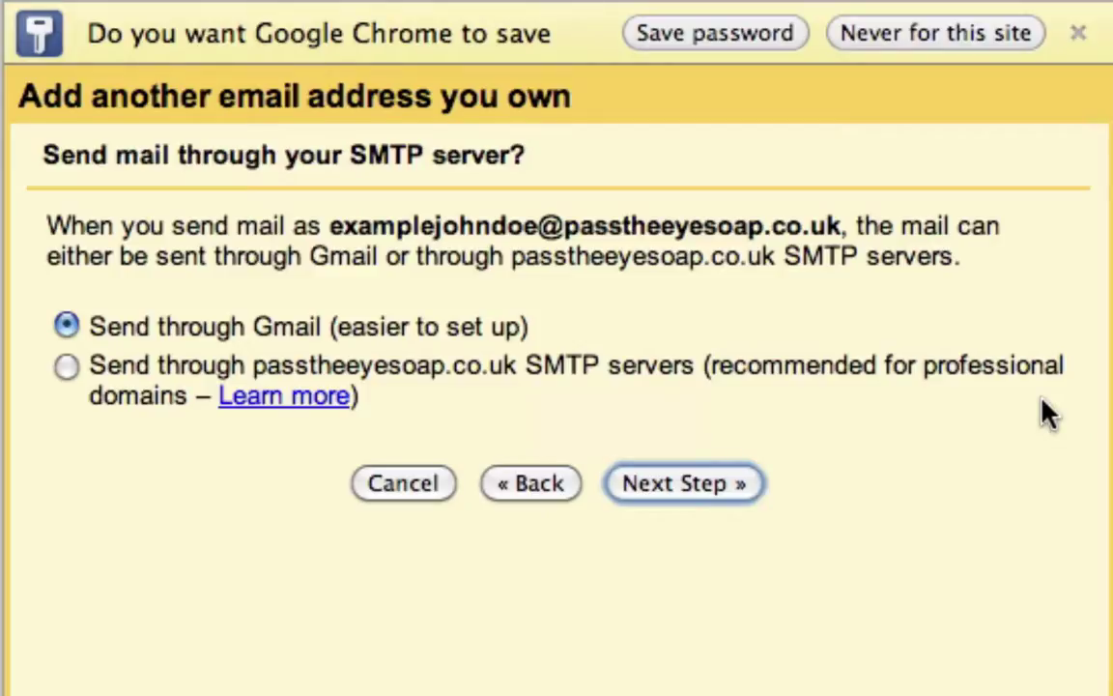
left_click(114, 396)
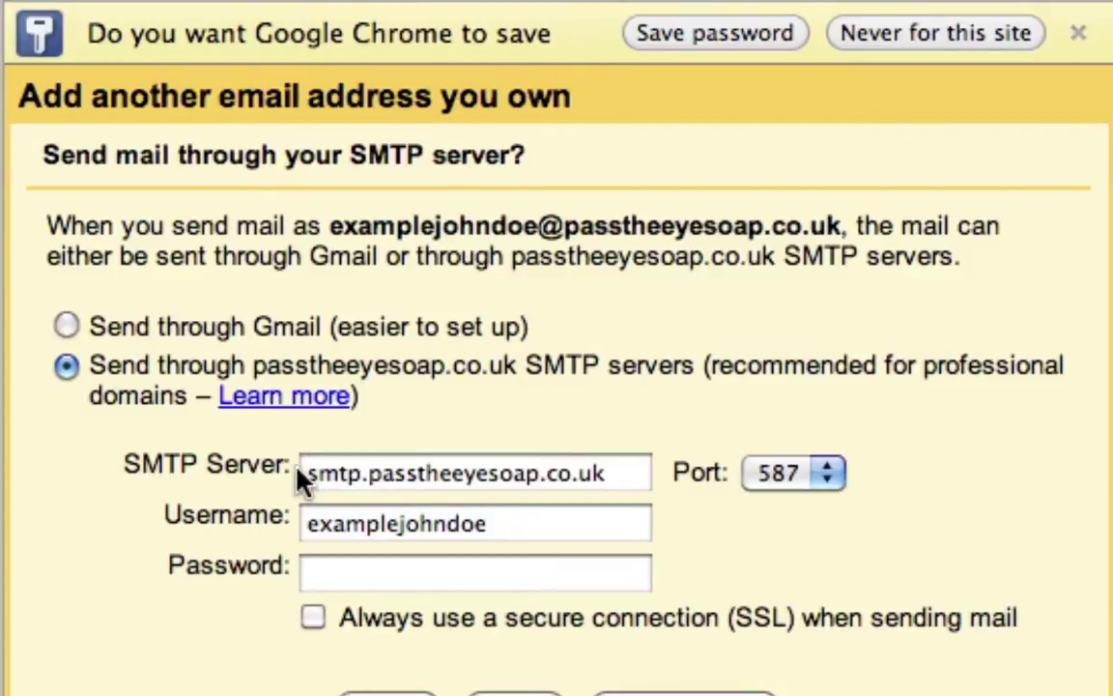
left_click_drag(309, 473, 350, 491)
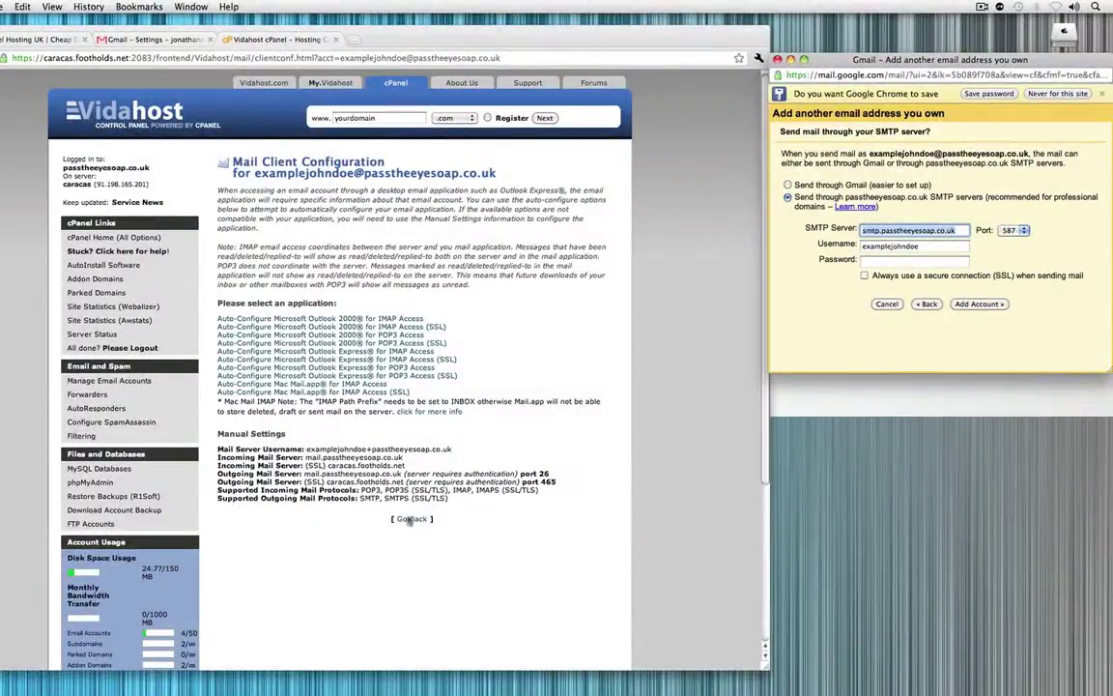
Set the SMTP server to caracas.footholds.net on port 465
left_click_drag(326, 482, 402, 482)
key("super+c")
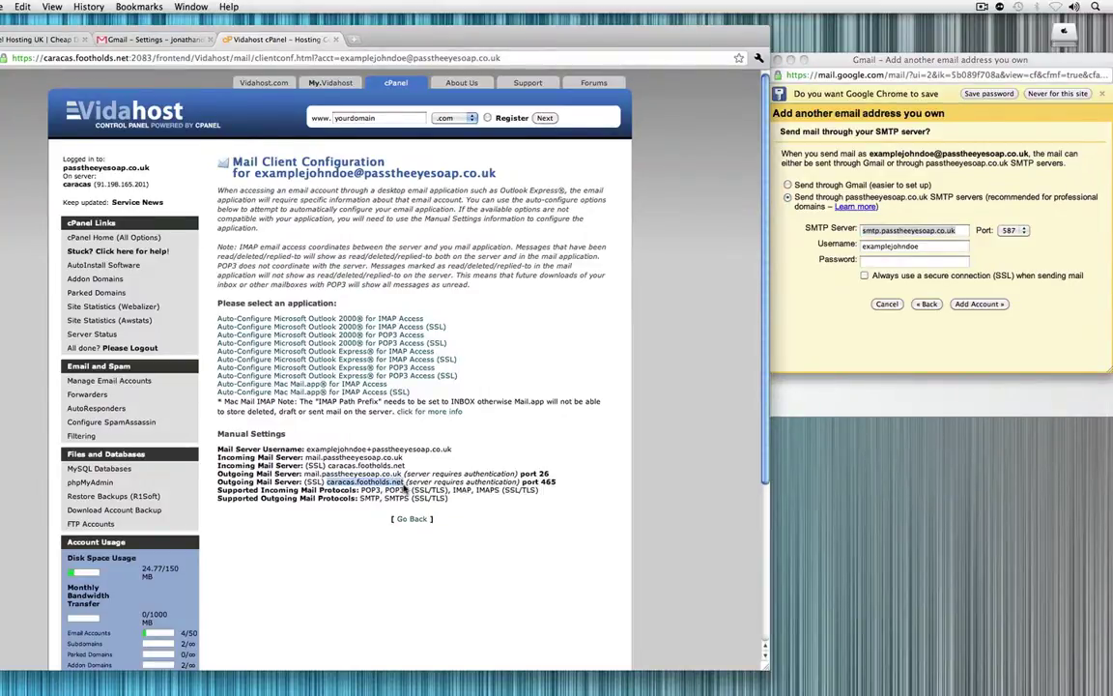
left_click(818, 229)
key("super+v")
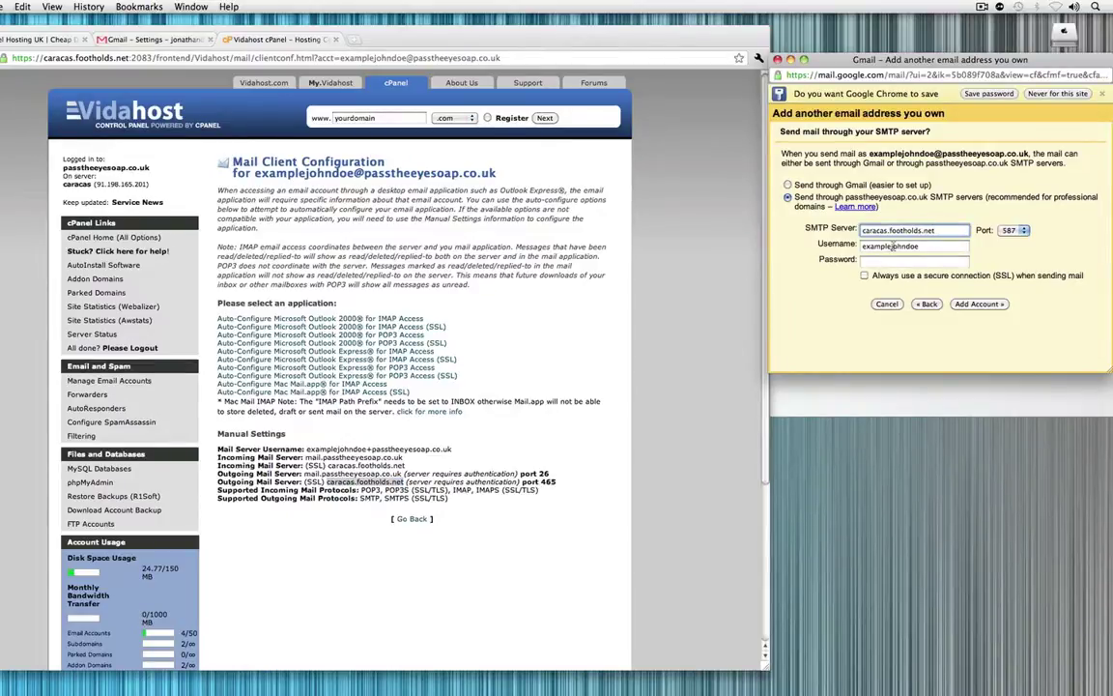
left_click(1011, 230)
left_click(1014, 218)
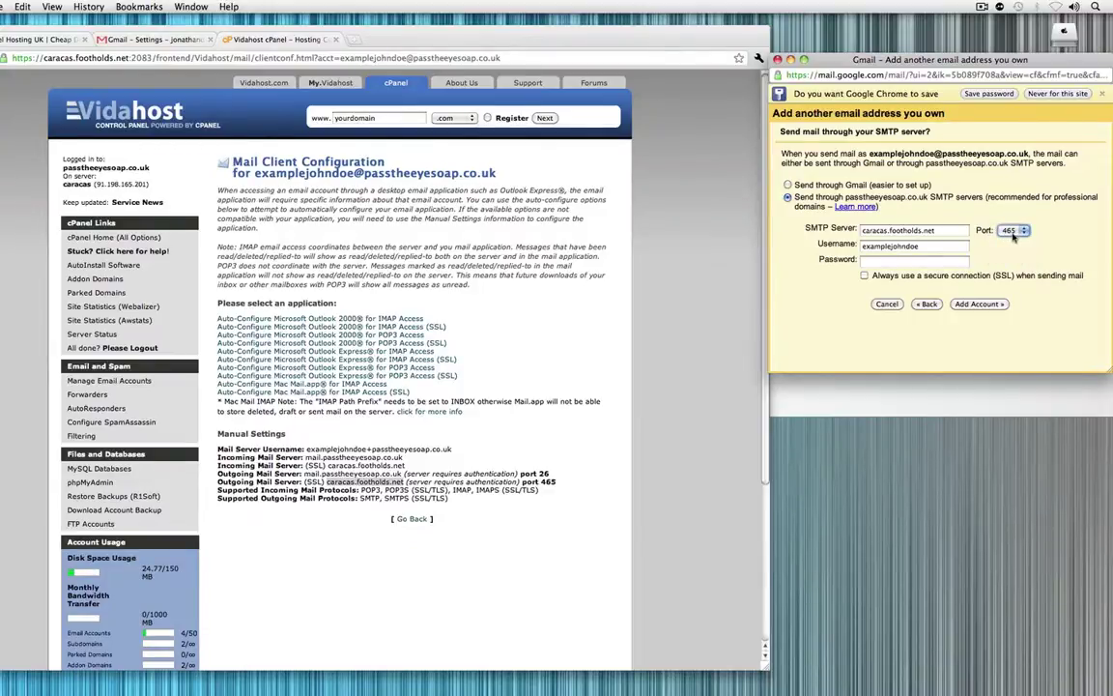
Use the full cPanel username and password with SSL, and submit the SMTP settings
left_click(425, 401)
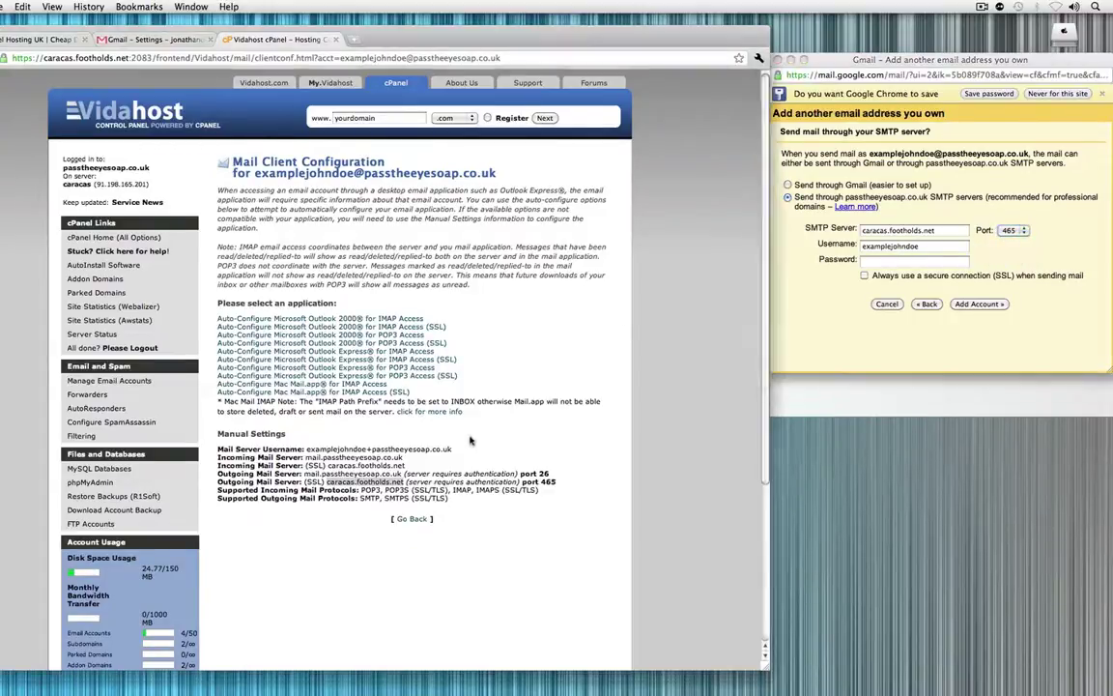
left_click_drag(452, 449, 312, 450)
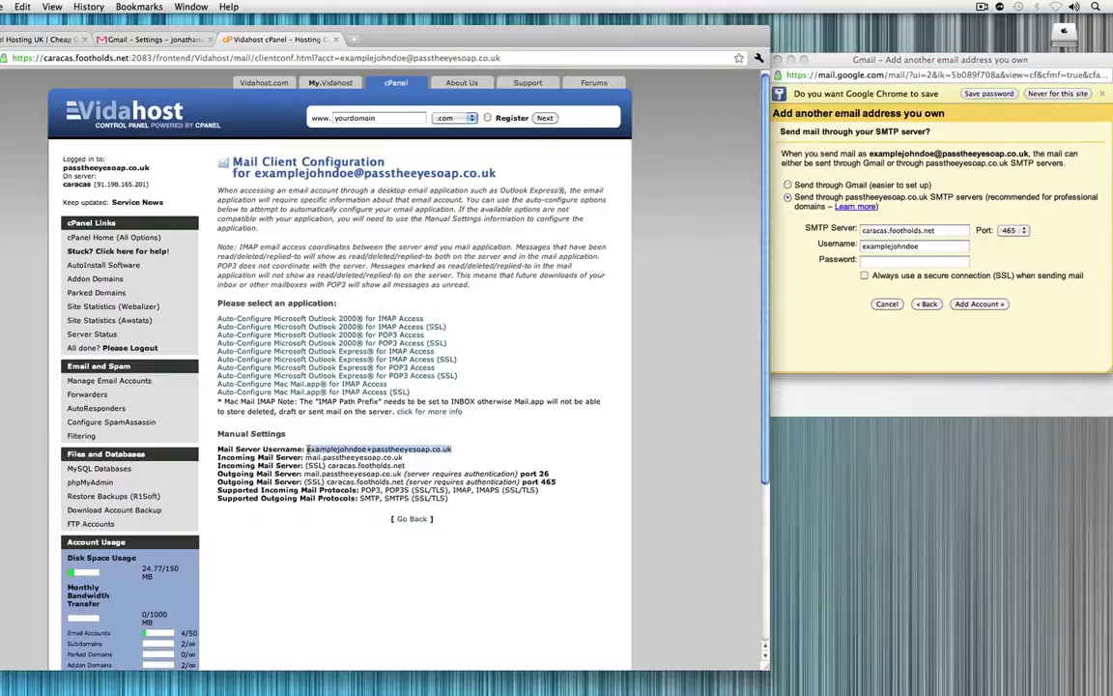
double_click(899, 246)
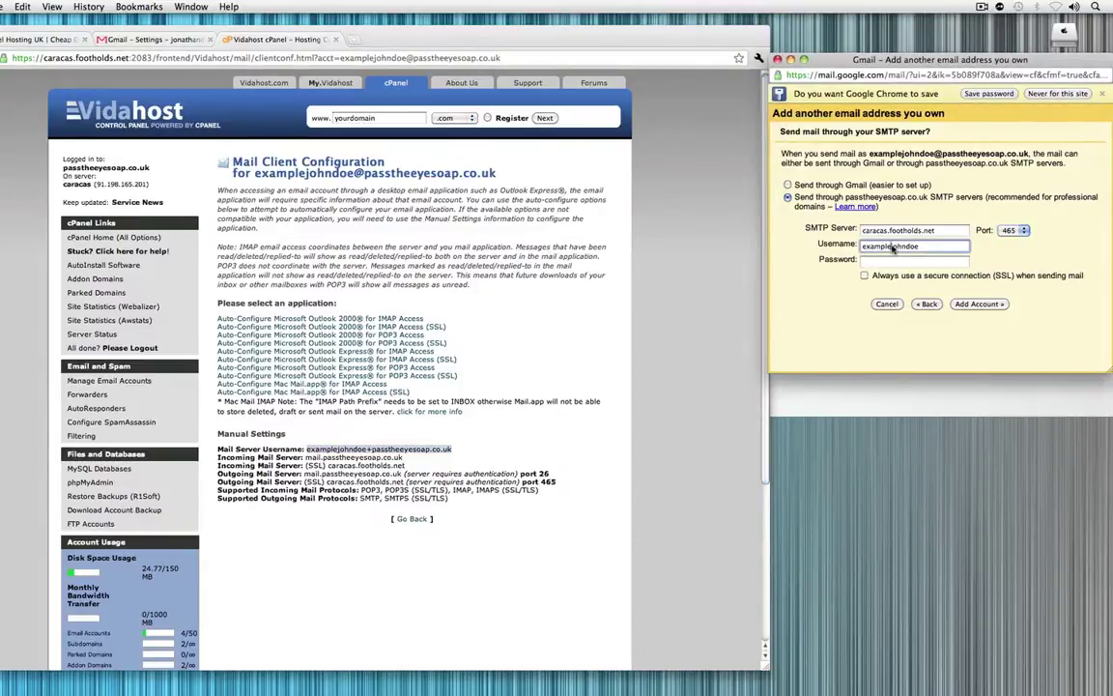
key("super+v")
left_click(909, 260)
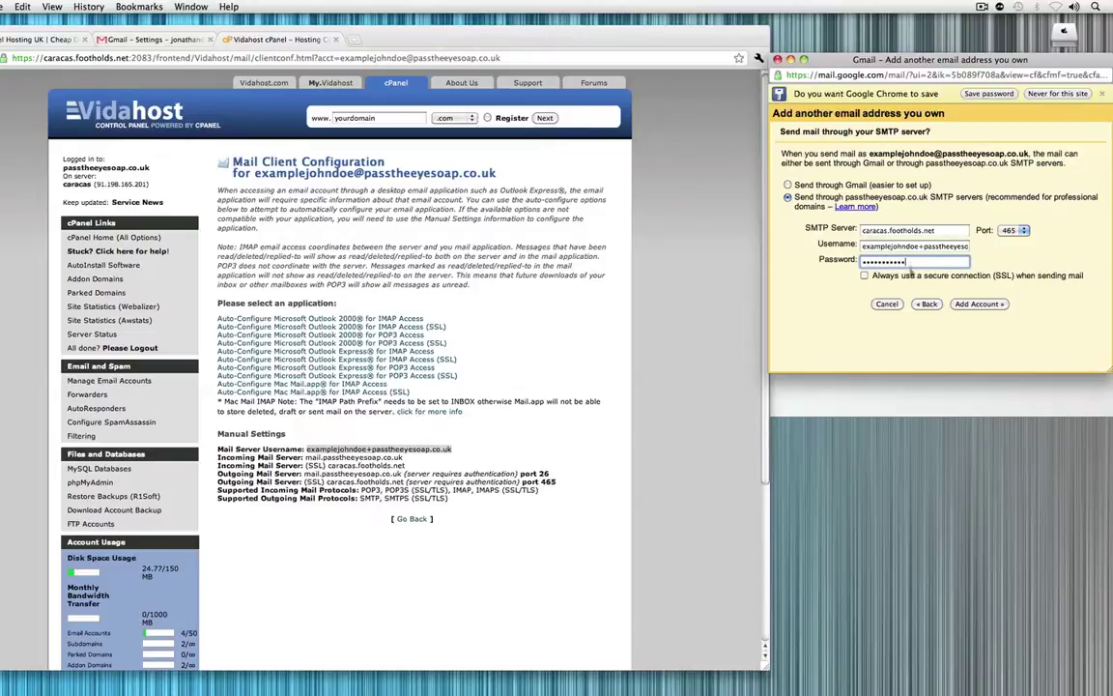
left_click(864, 275)
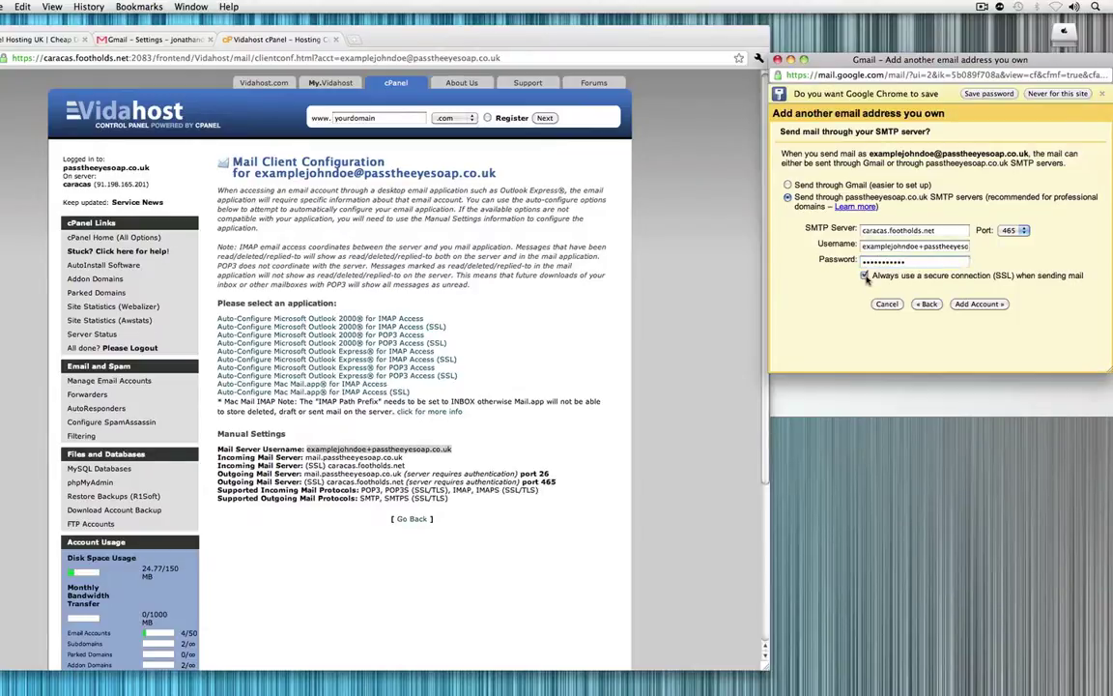
left_click(978, 304)
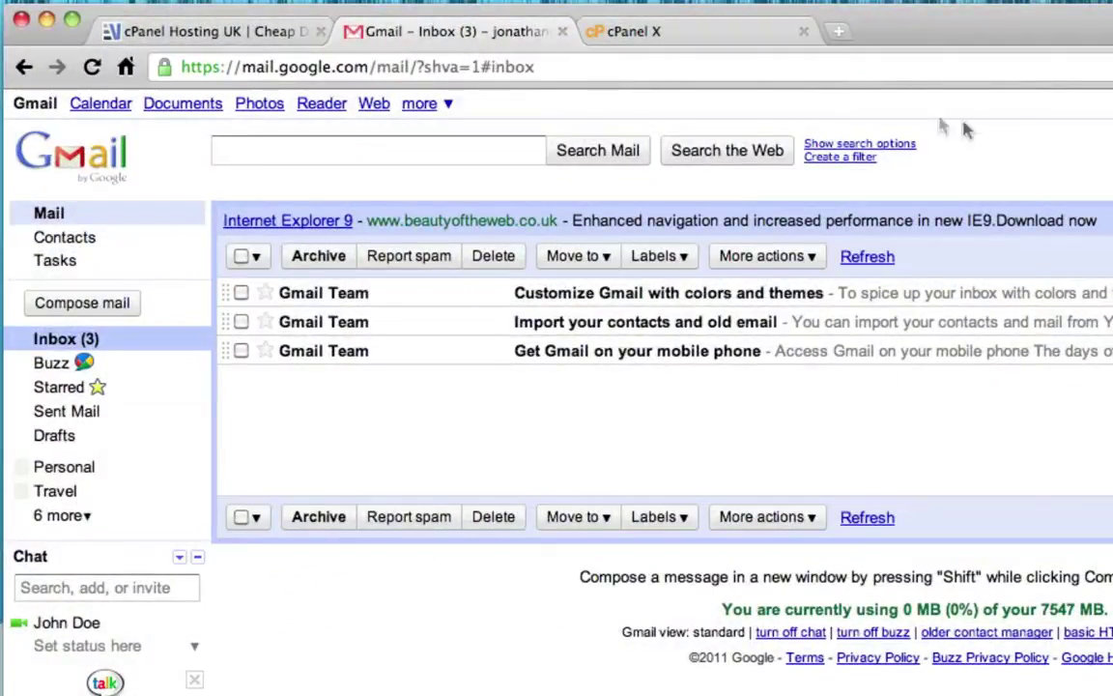
Run Check mail now for the POP3 domain mailbox in Accounts and Import
left_click(623, 27)
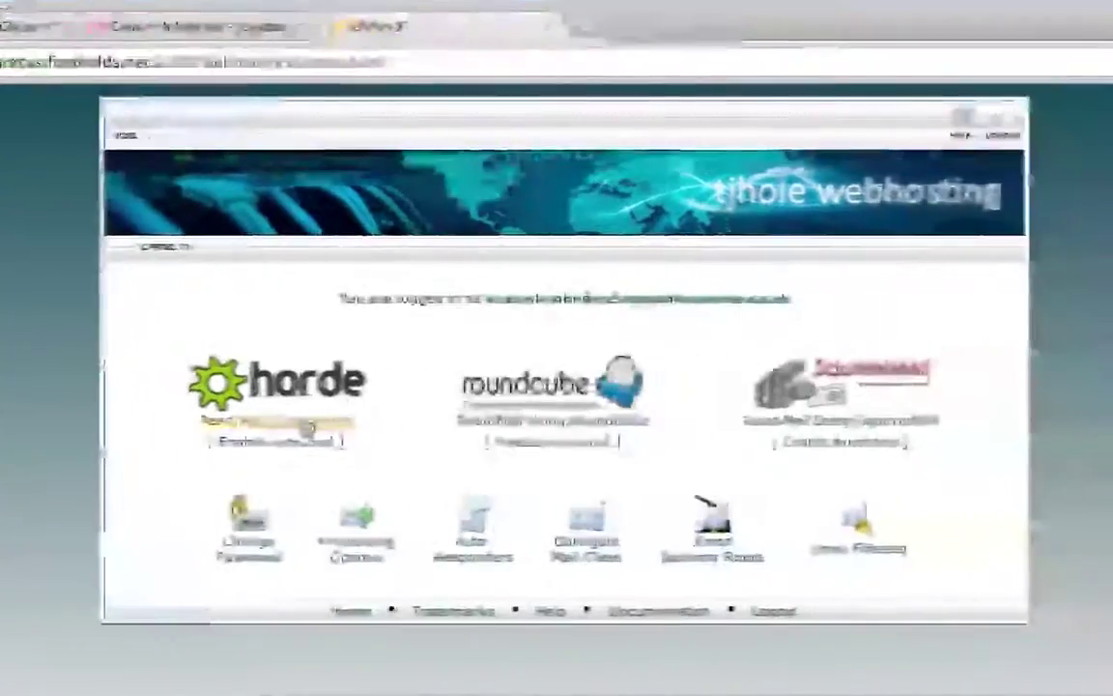
left_click(196, 29)
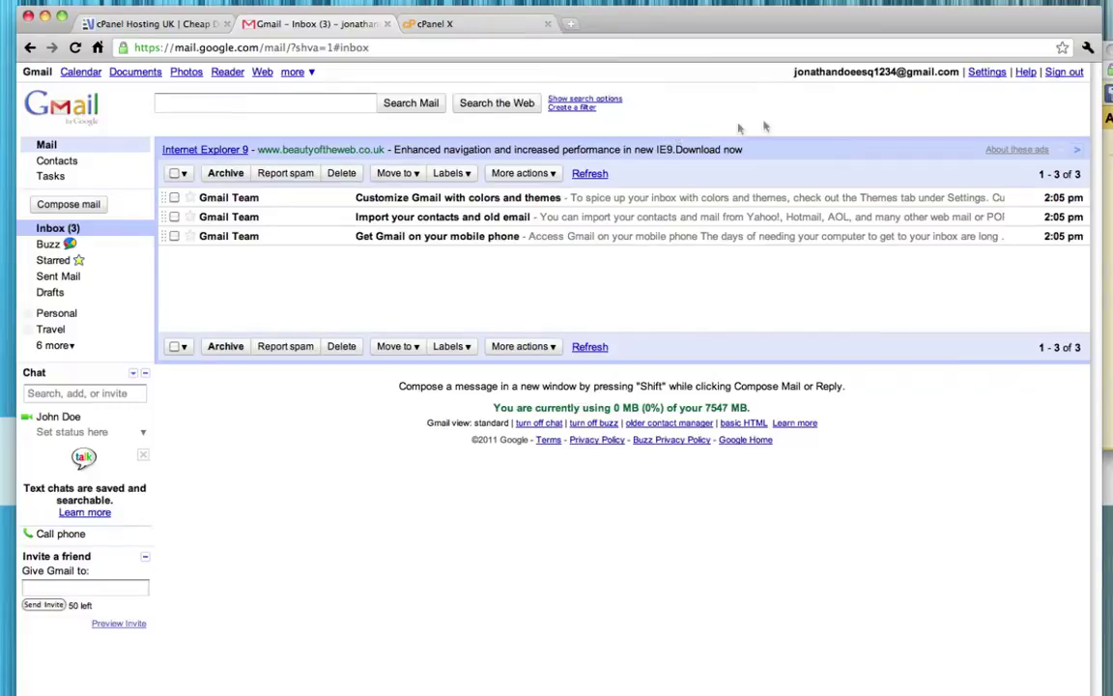
left_click(985, 73)
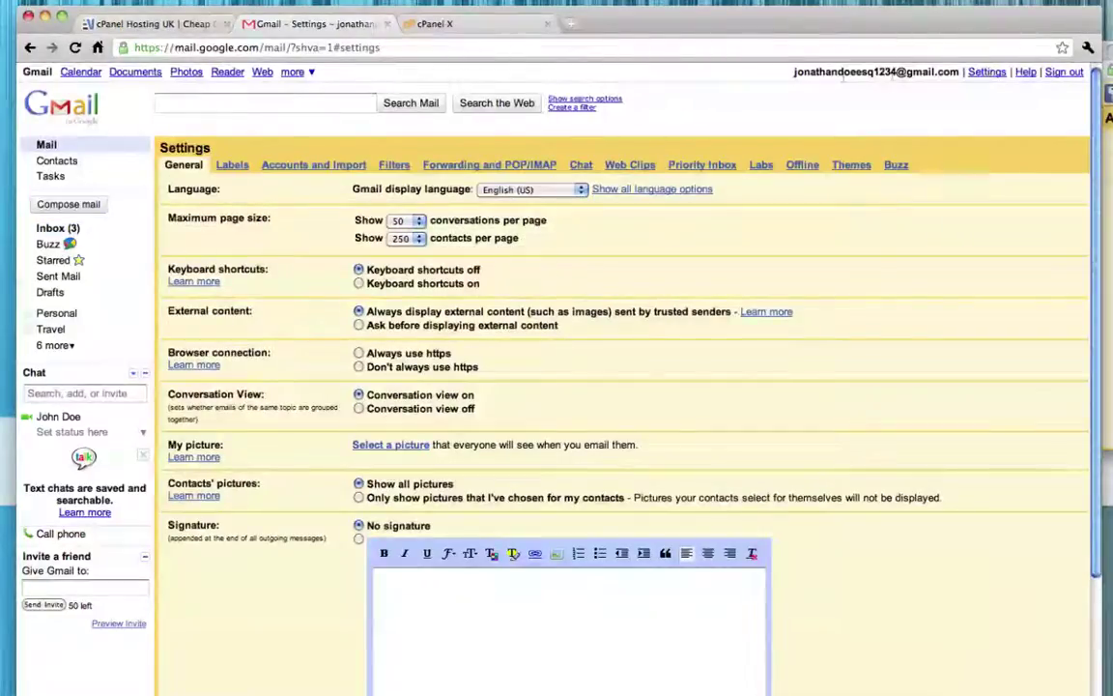
left_click(302, 162)
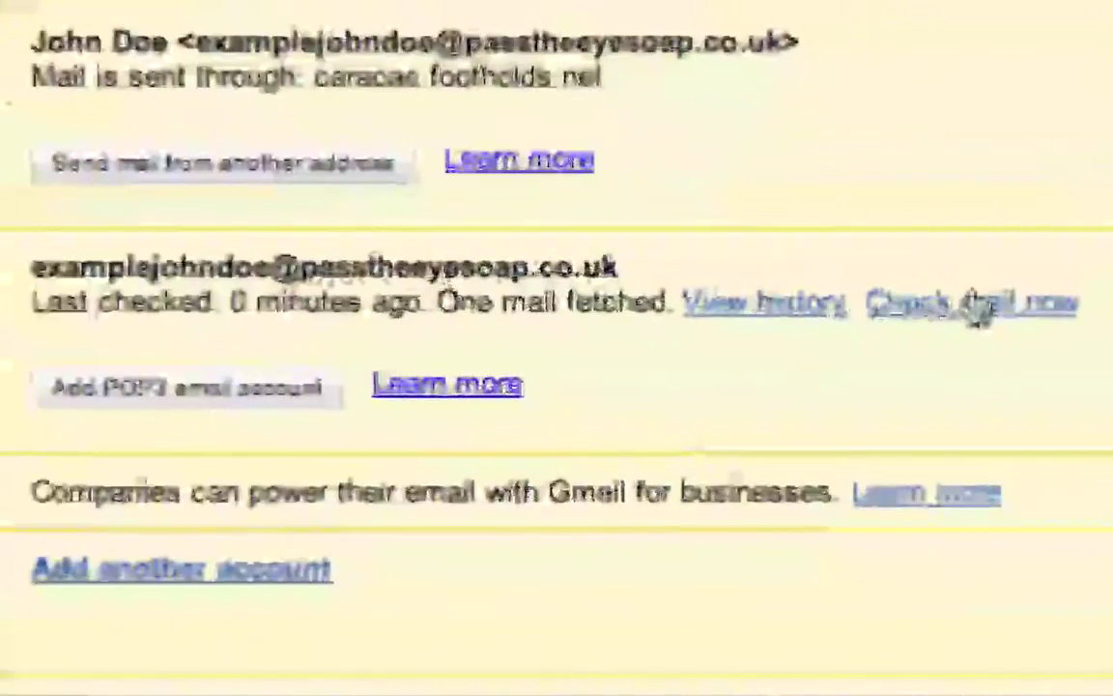
left_click(974, 305)
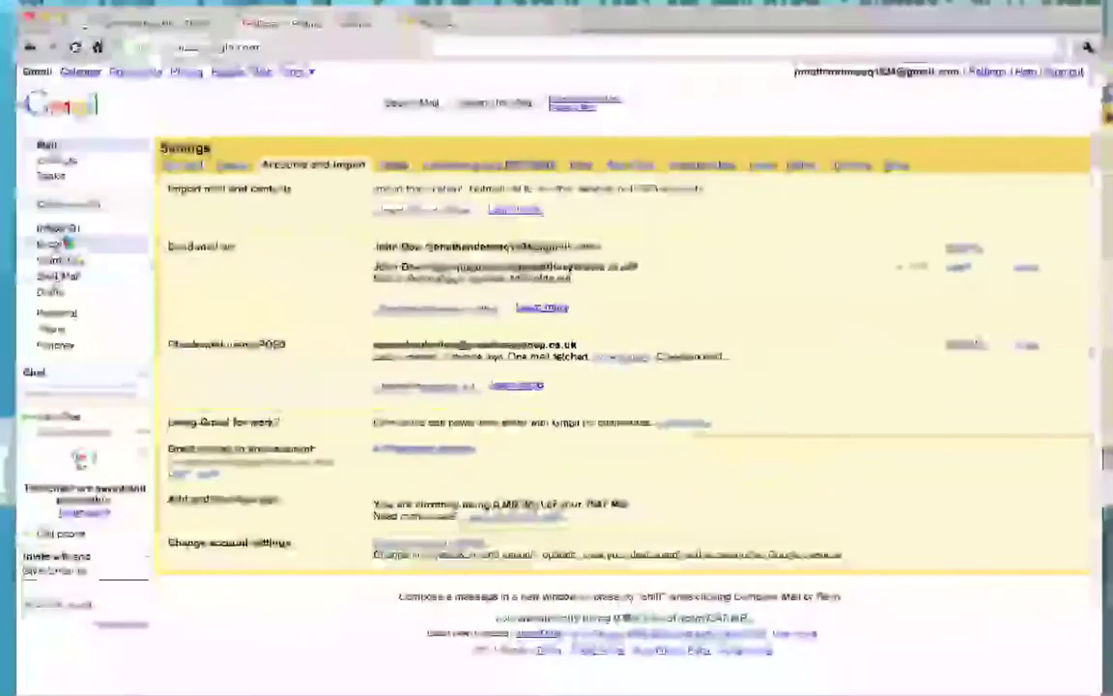
Open the Send Mail as confirmation email and copy its confirmation code
left_click(60, 228)
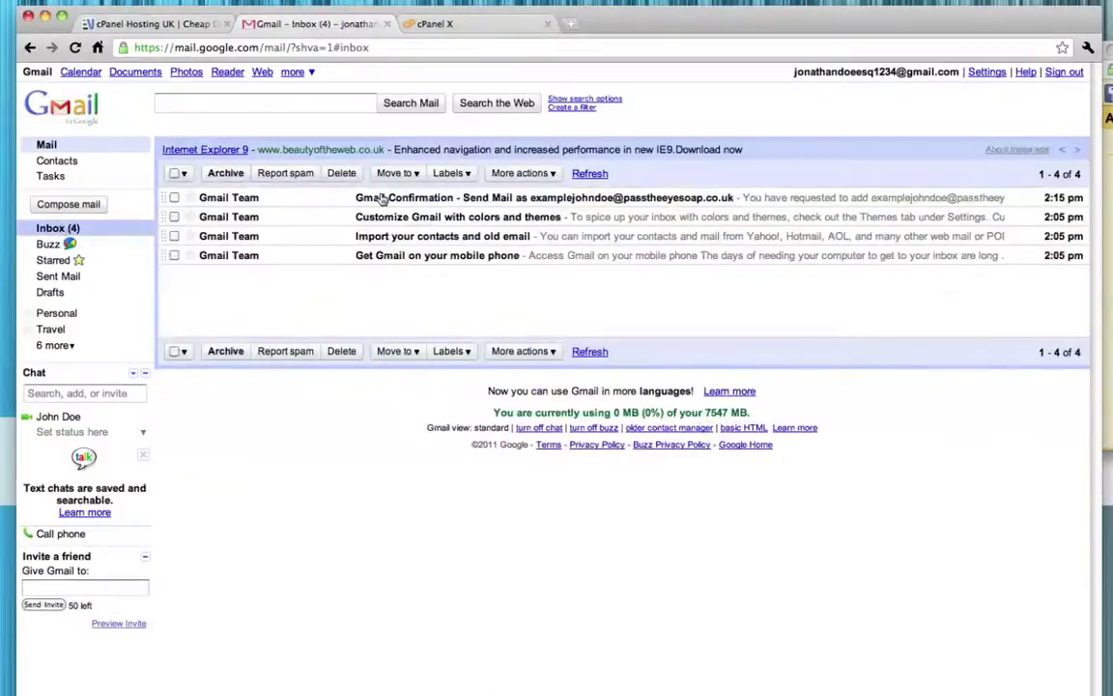
left_click(306, 199)
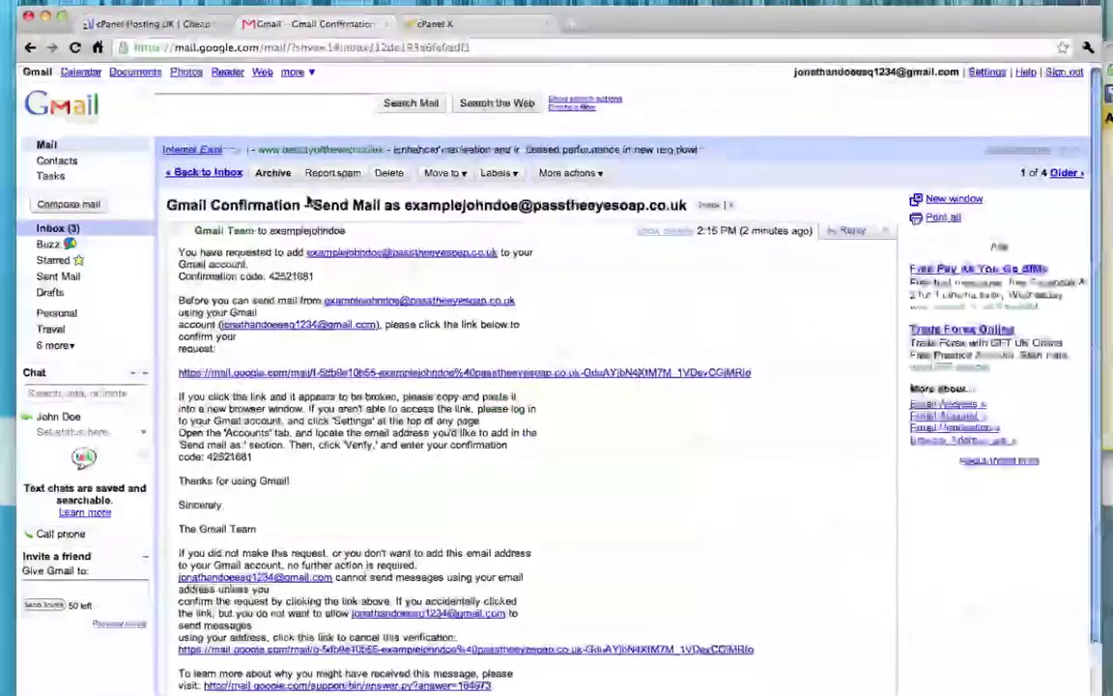
double_click(288, 275)
right_click(290, 276)
left_click(311, 286)
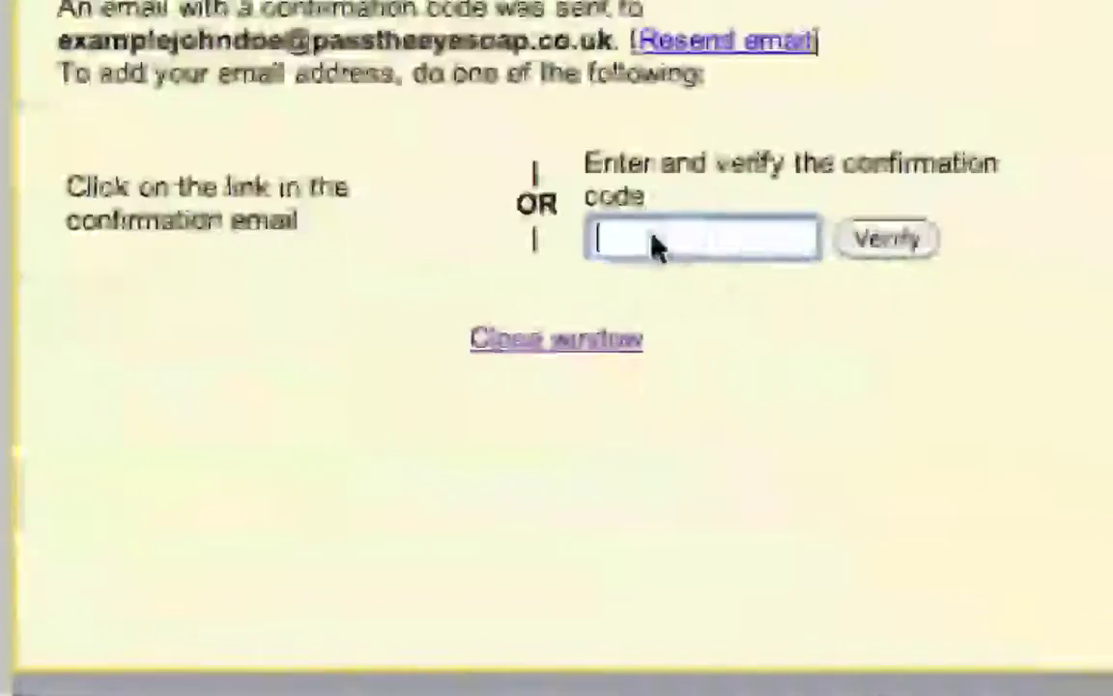
right_click(653, 244)
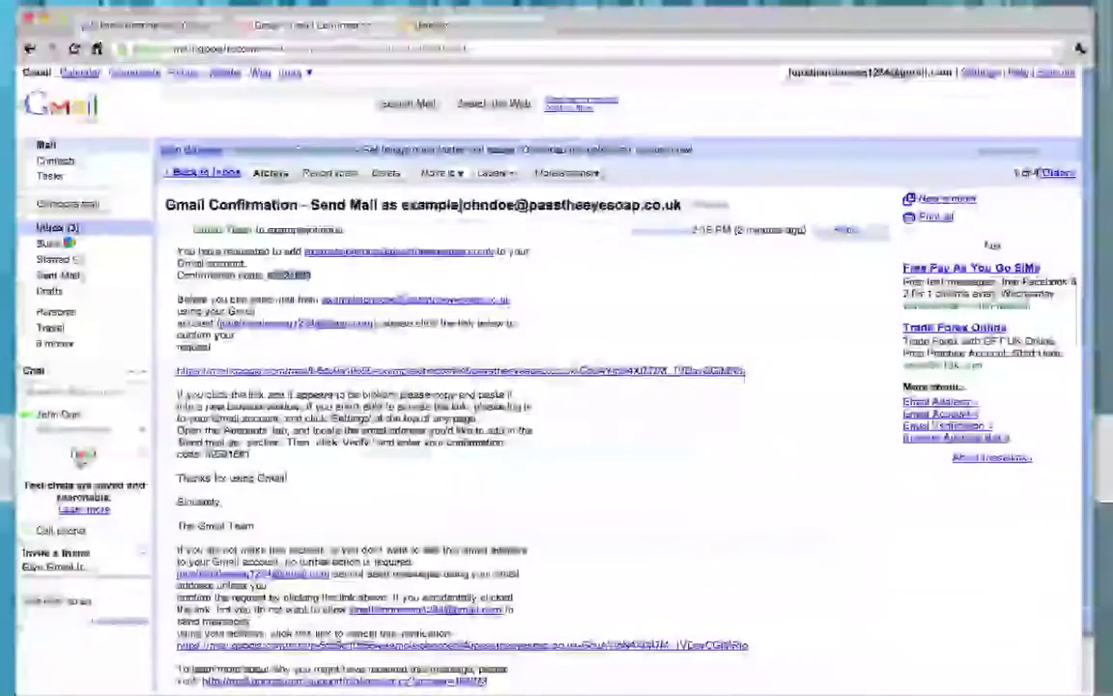
Pick the domain address as sender in a new message, then discard the draft
left_click(66, 203)
left_click(259, 177)
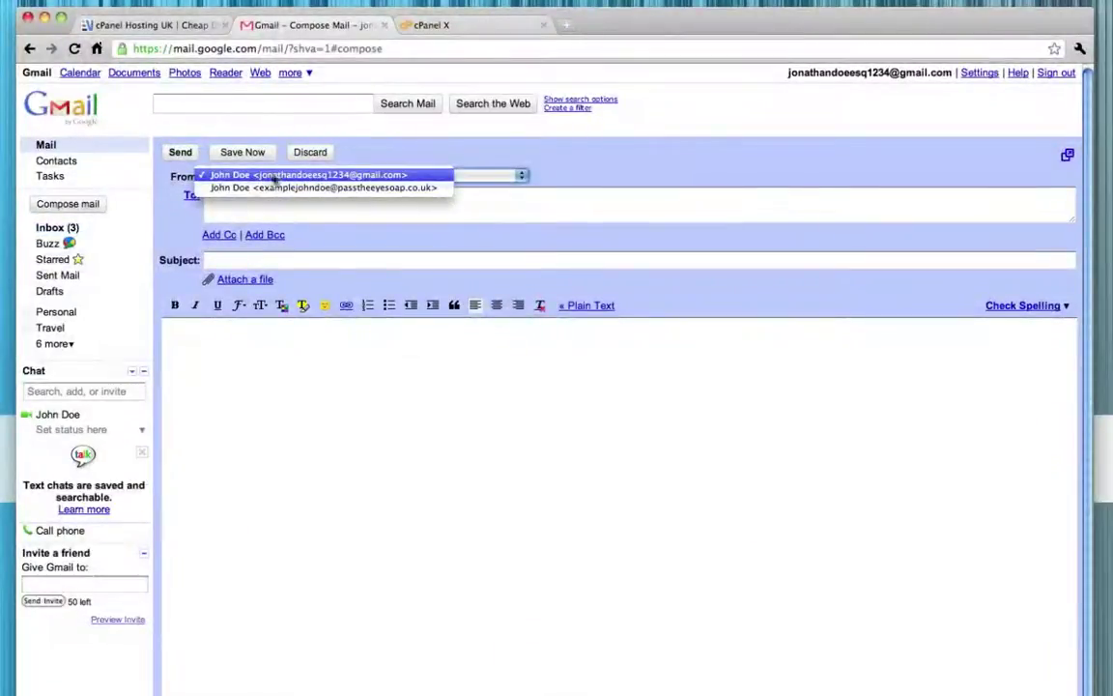
left_click(385, 188)
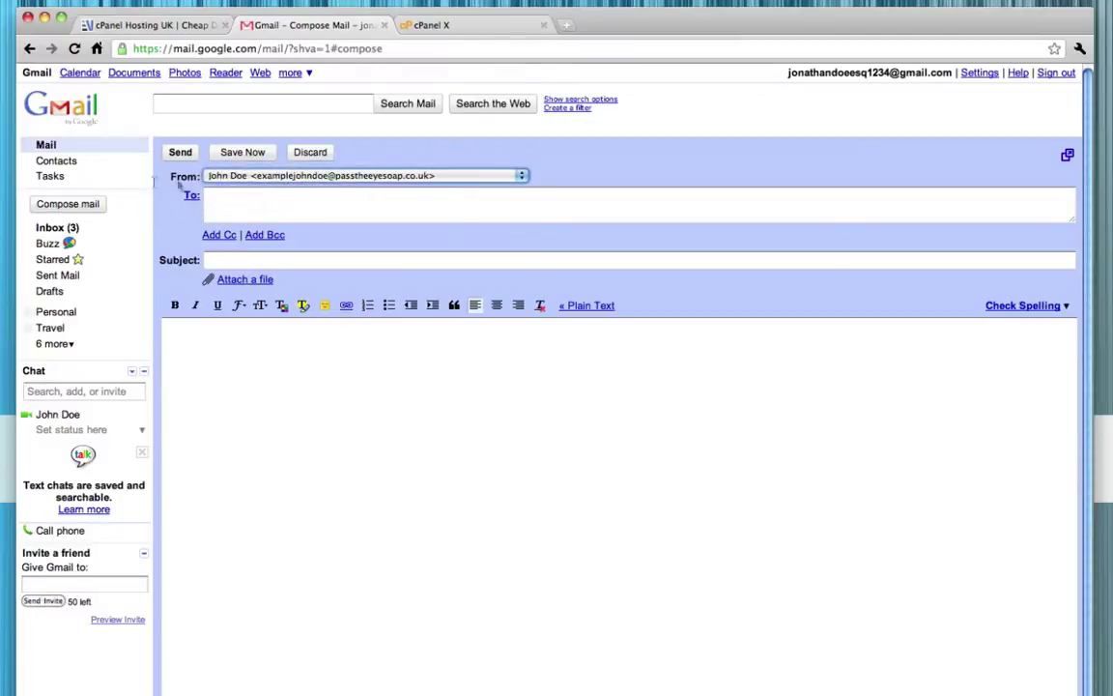
left_click(68, 143)
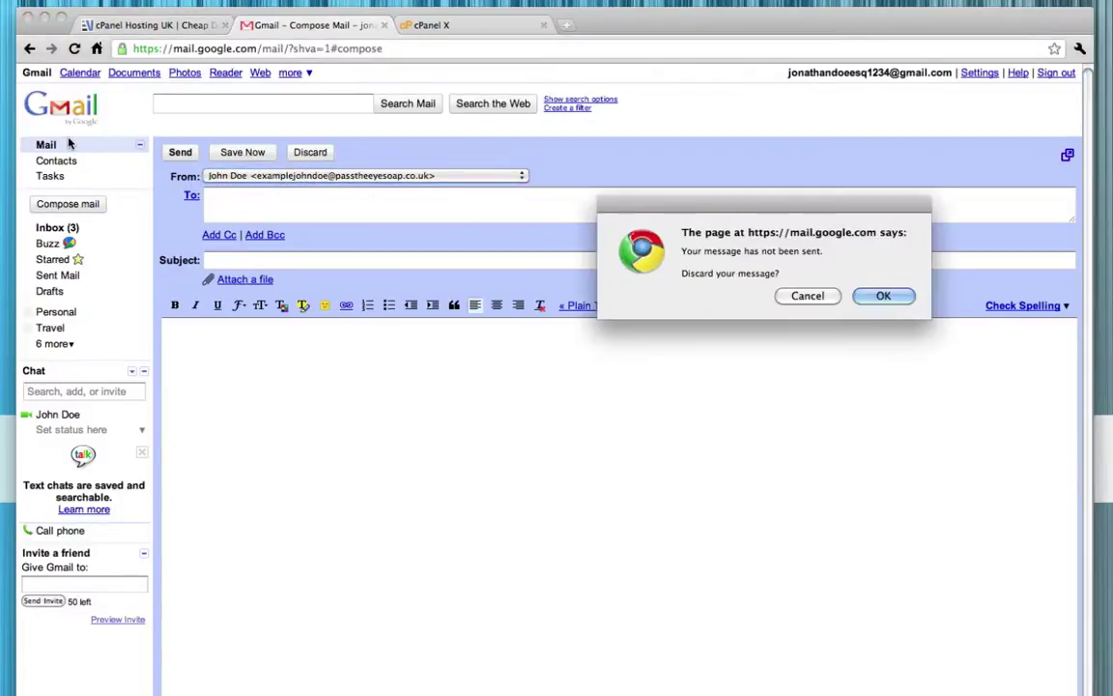
left_click(867, 300)
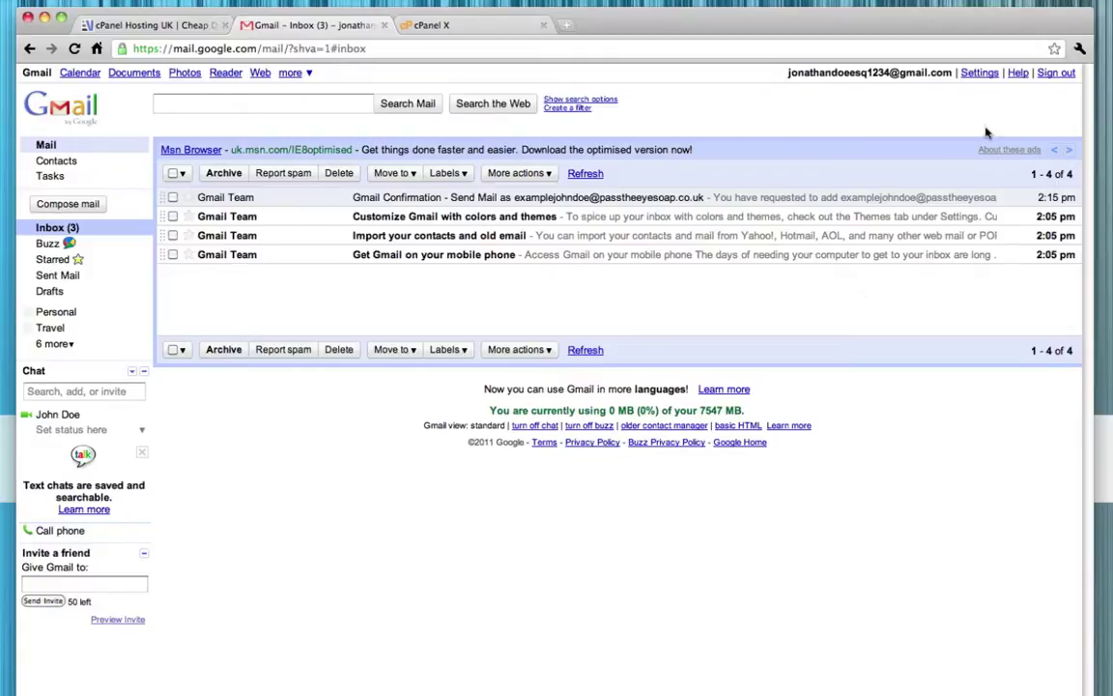
Make the domain address the default sender in Accounts and Import
left_click(987, 75)
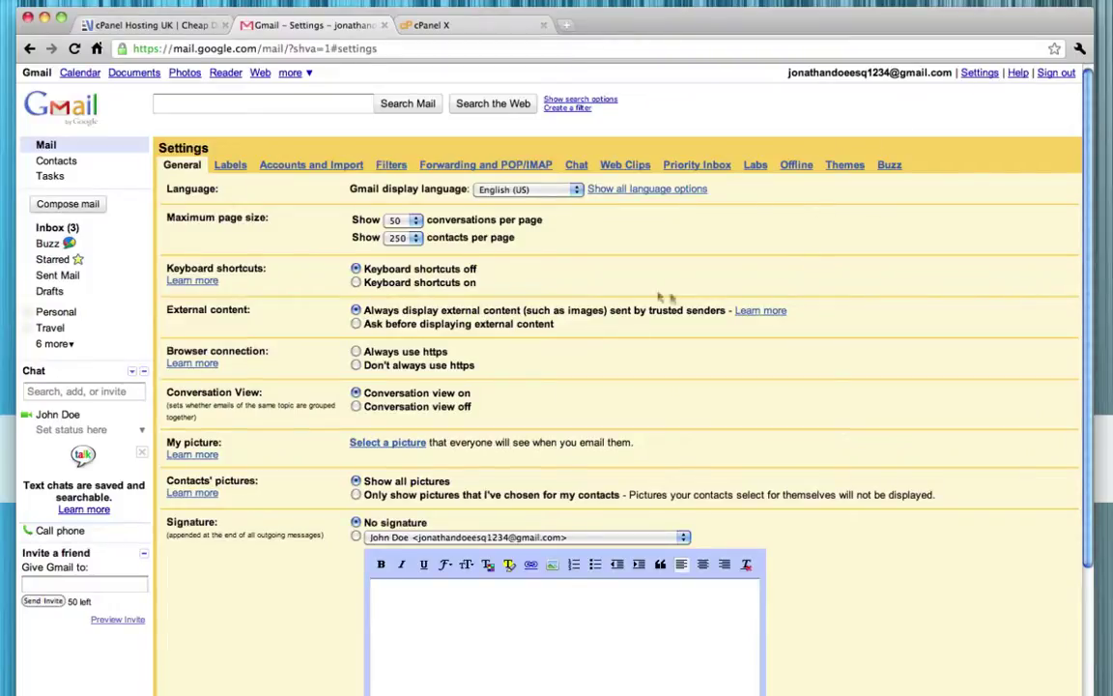
left_click(299, 169)
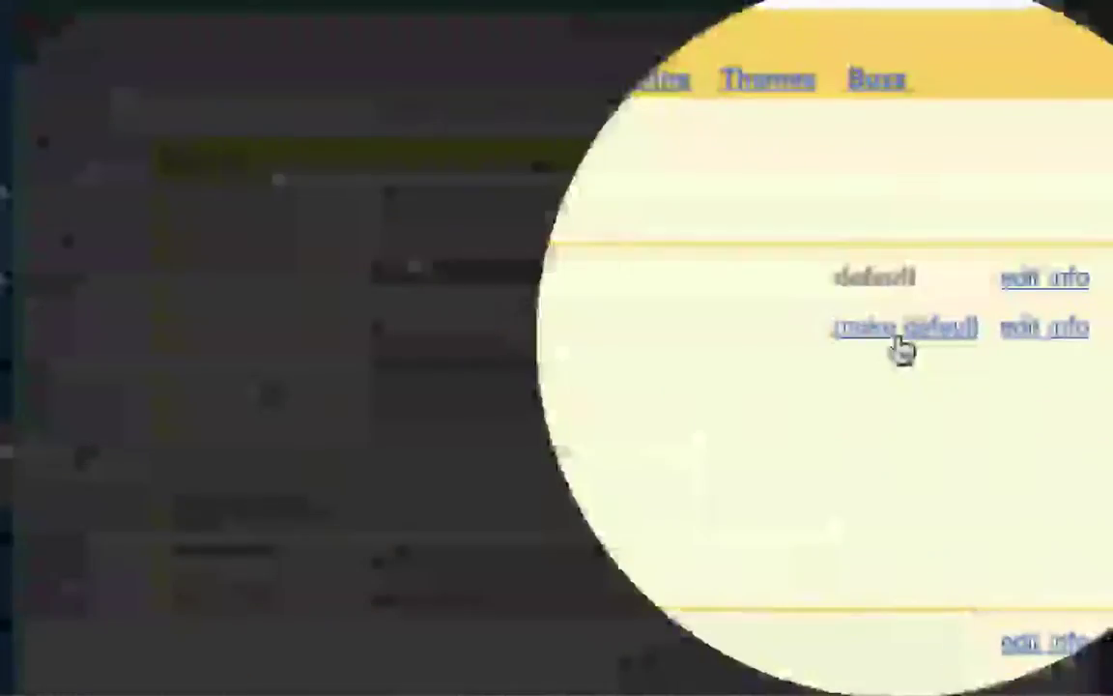
left_click(918, 348)
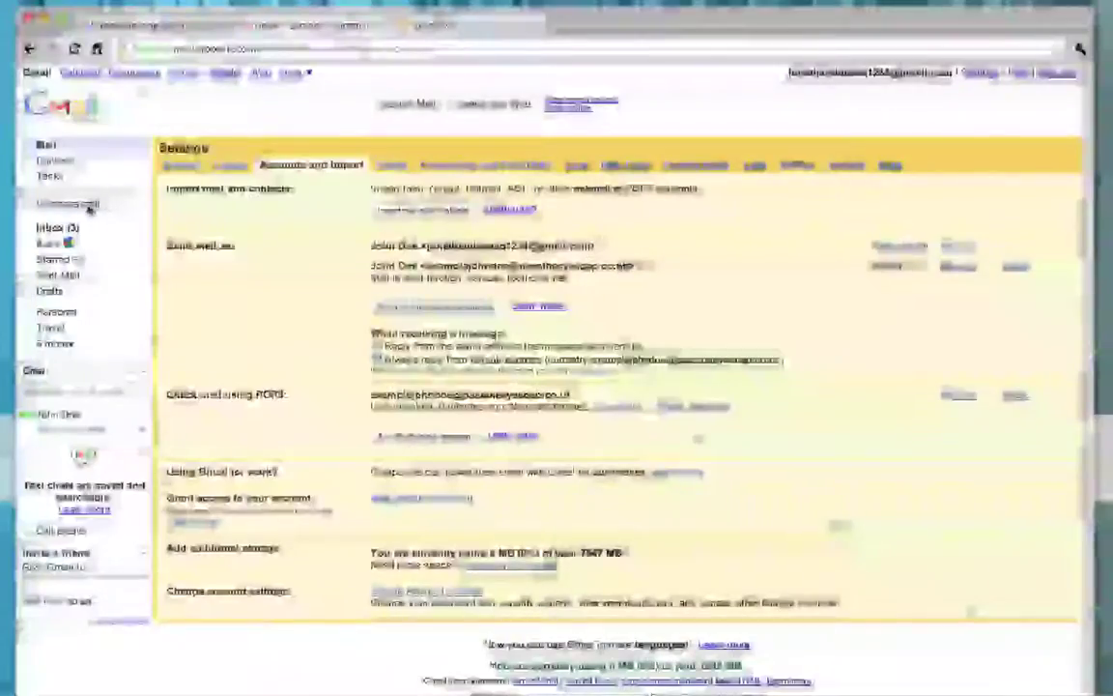
Confirm a new message starts from the domain address, then discard it
left_click(70, 203)
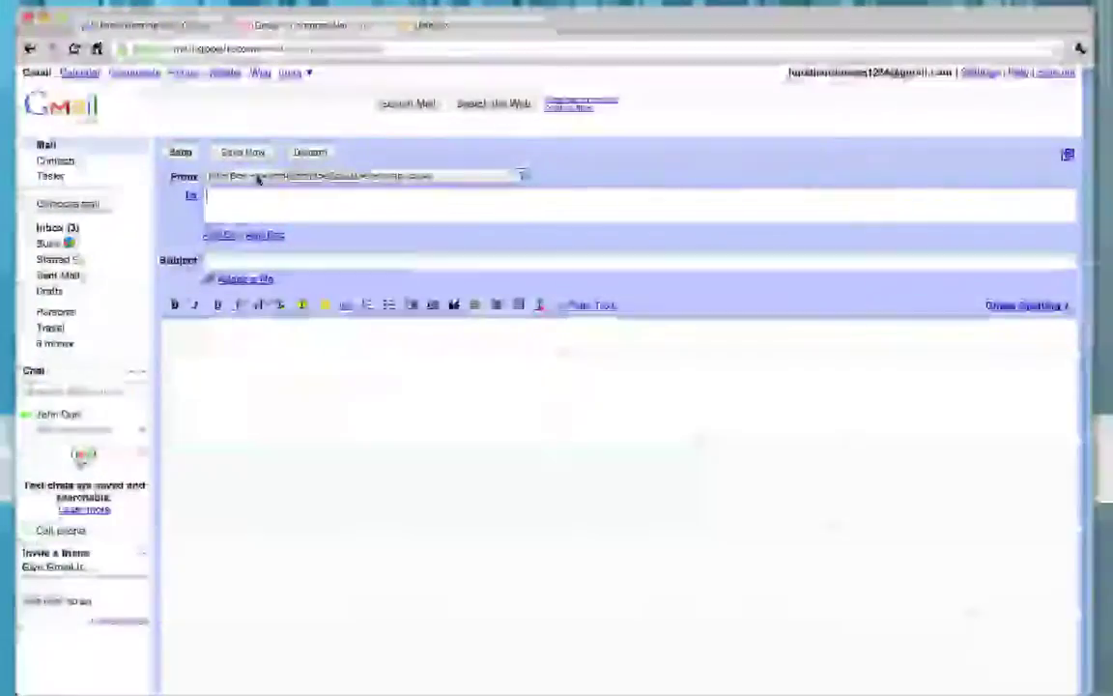
left_click(396, 180)
left_click(292, 187)
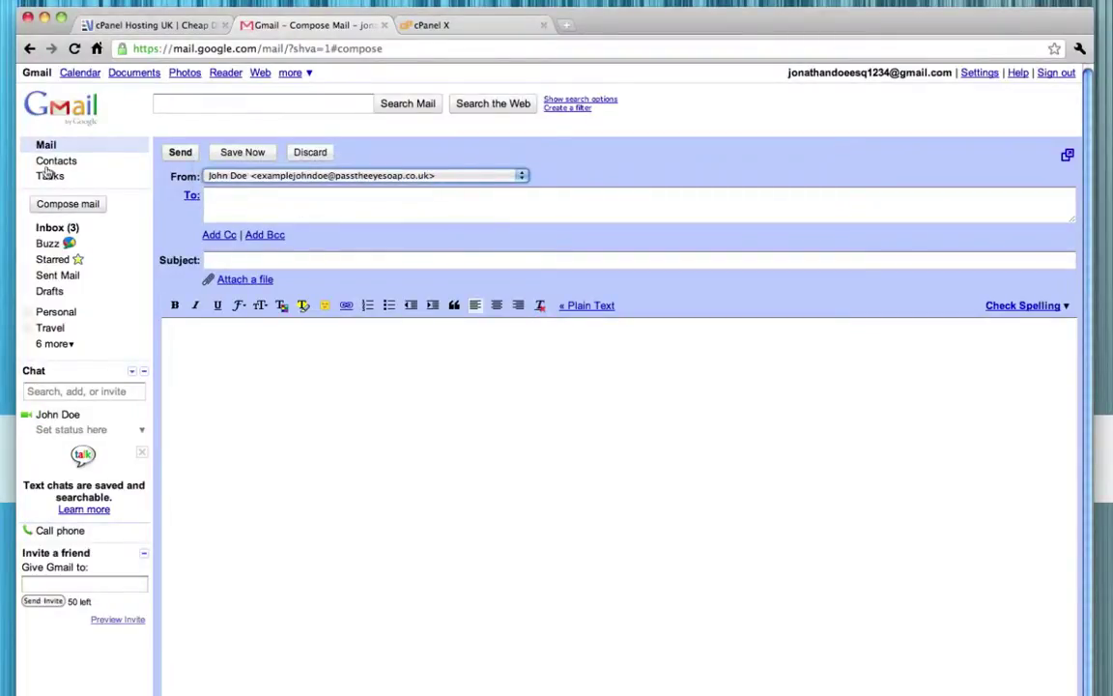
left_click(54, 144)
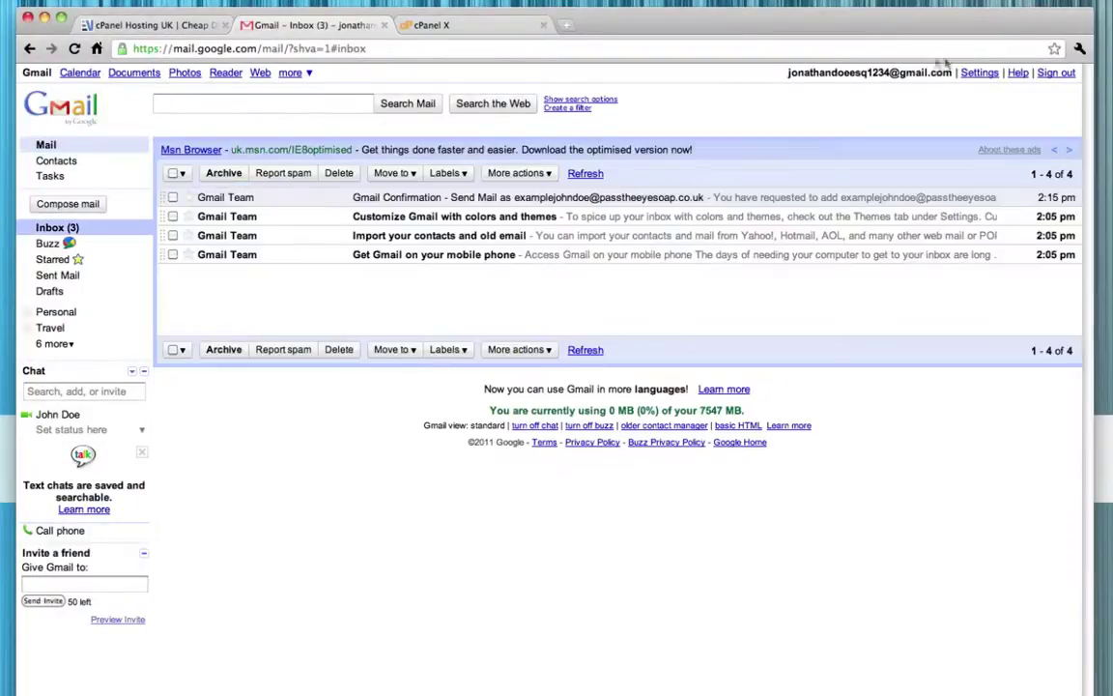
Run Check mail now for the domain's POP3 account under Accounts and Import
left_click(978, 74)
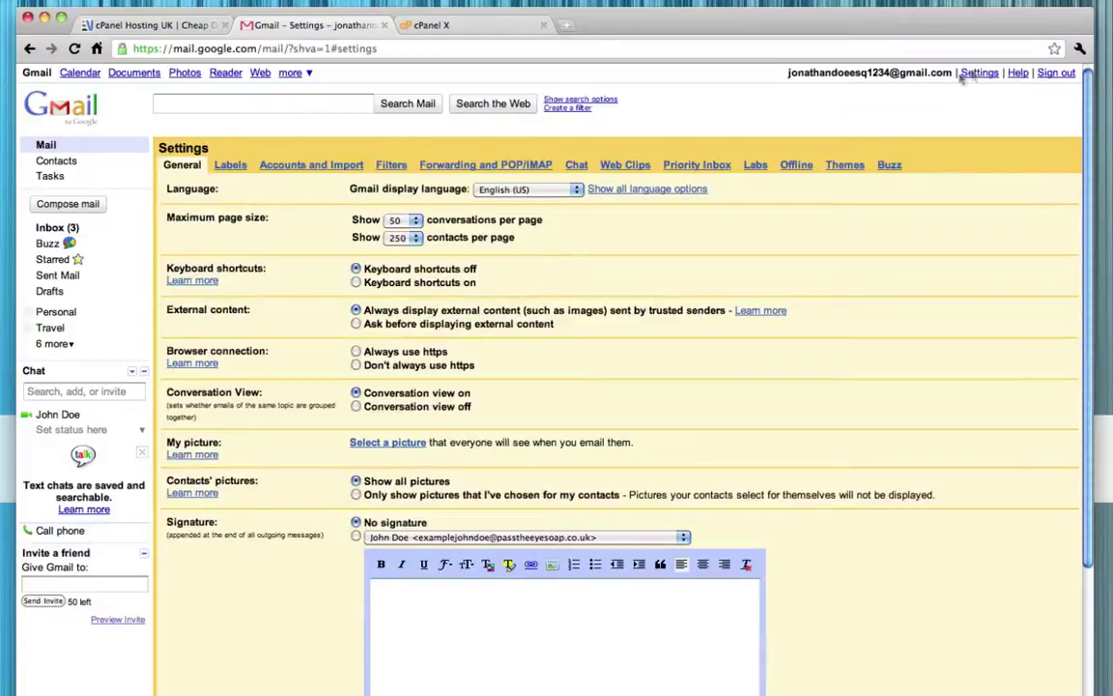
left_click(115, 148)
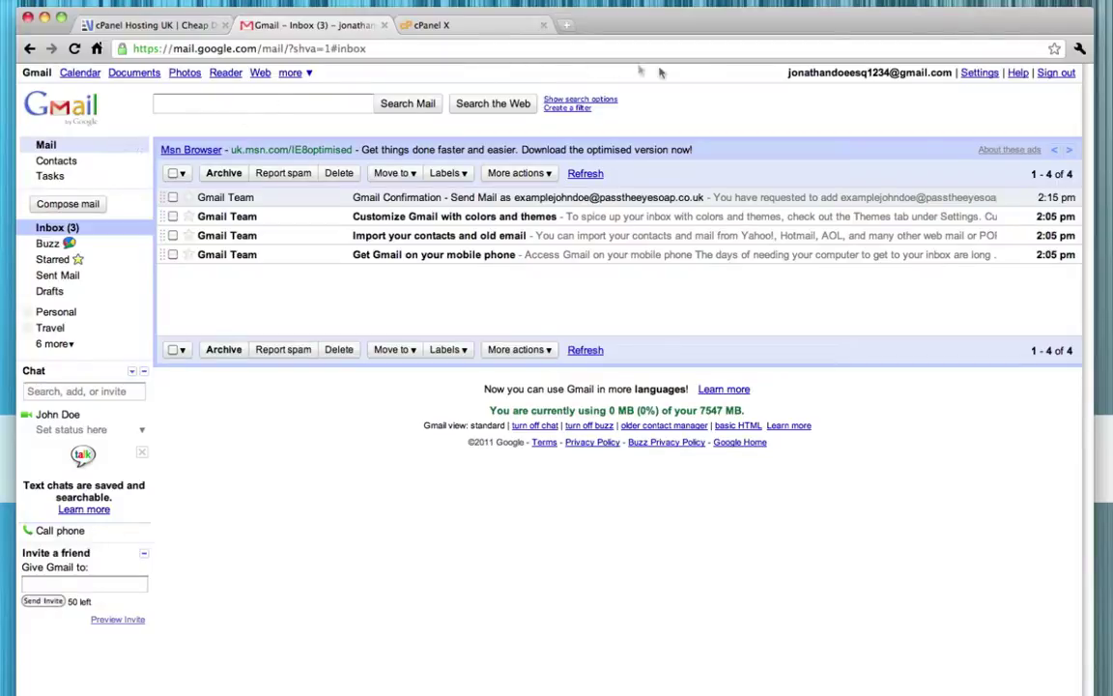
left_click(976, 74)
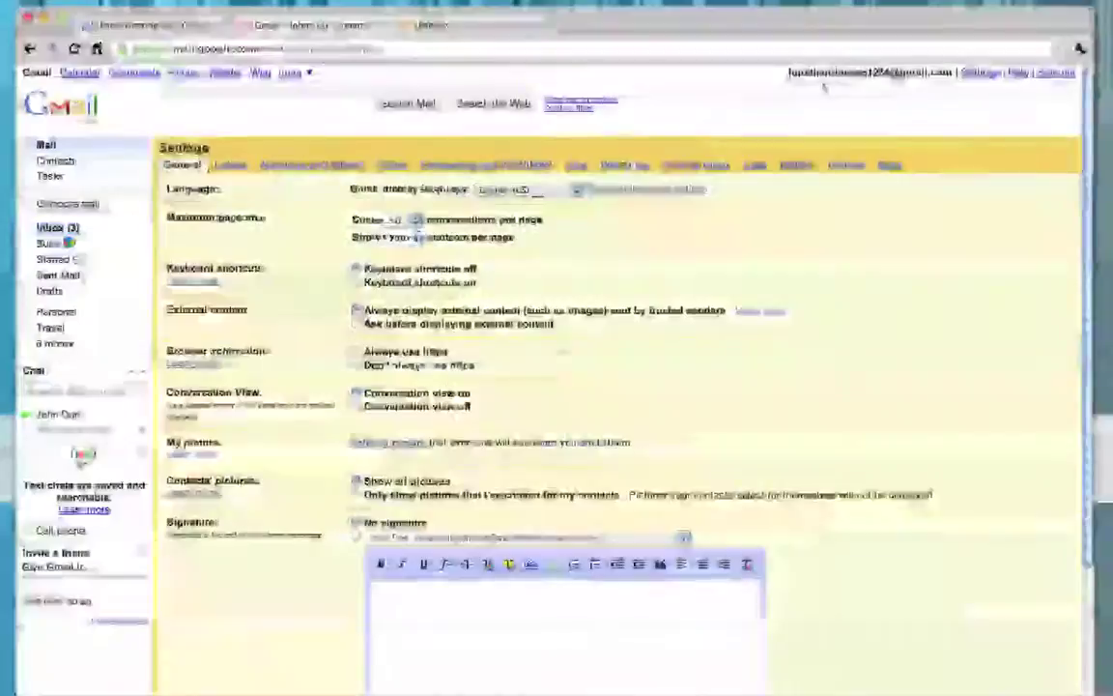
left_click(327, 162)
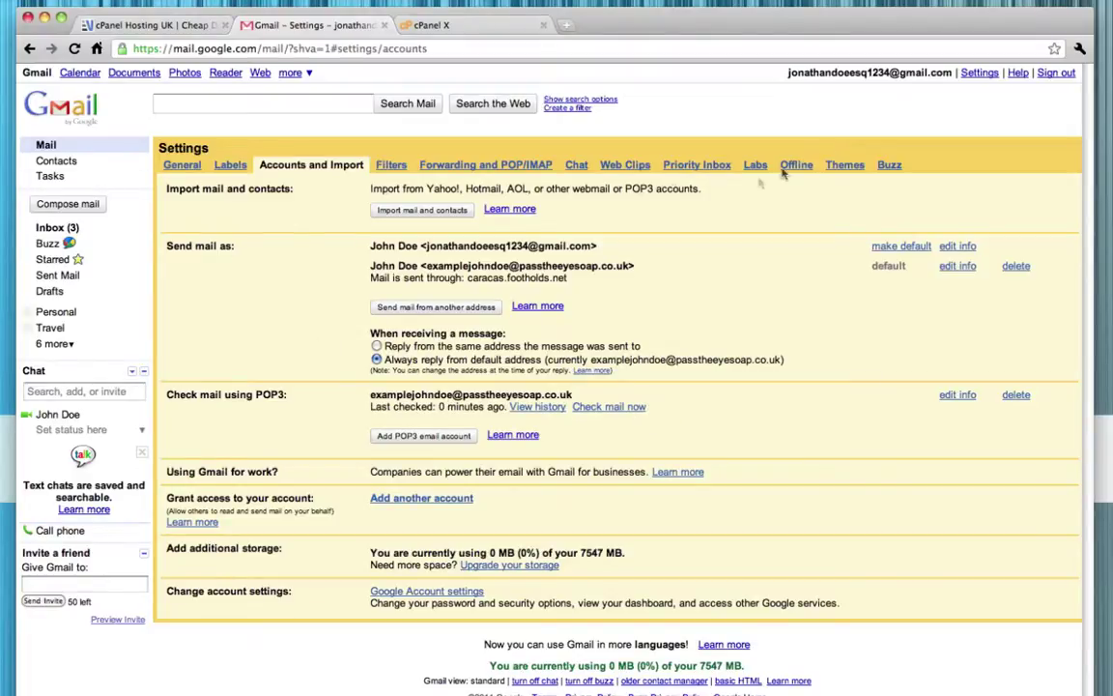
left_click(618, 408)
In Gmail Labs, enable the Refresh POP accounts feature and save the changes
left_click(753, 170)
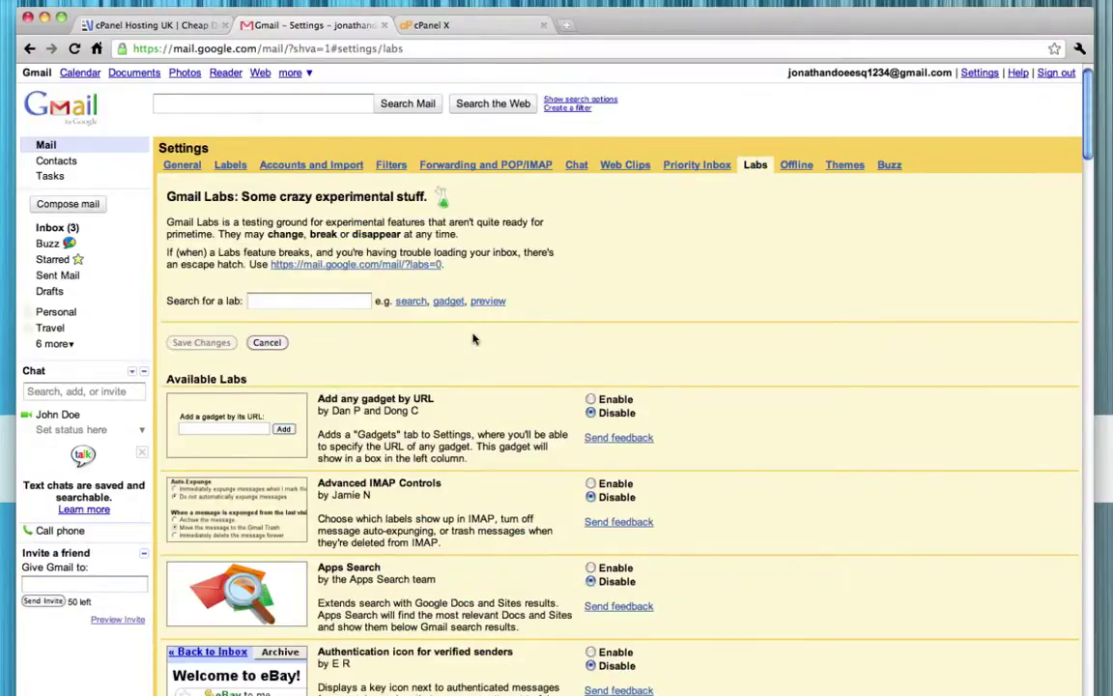
scroll(472, 339, "down", 10)
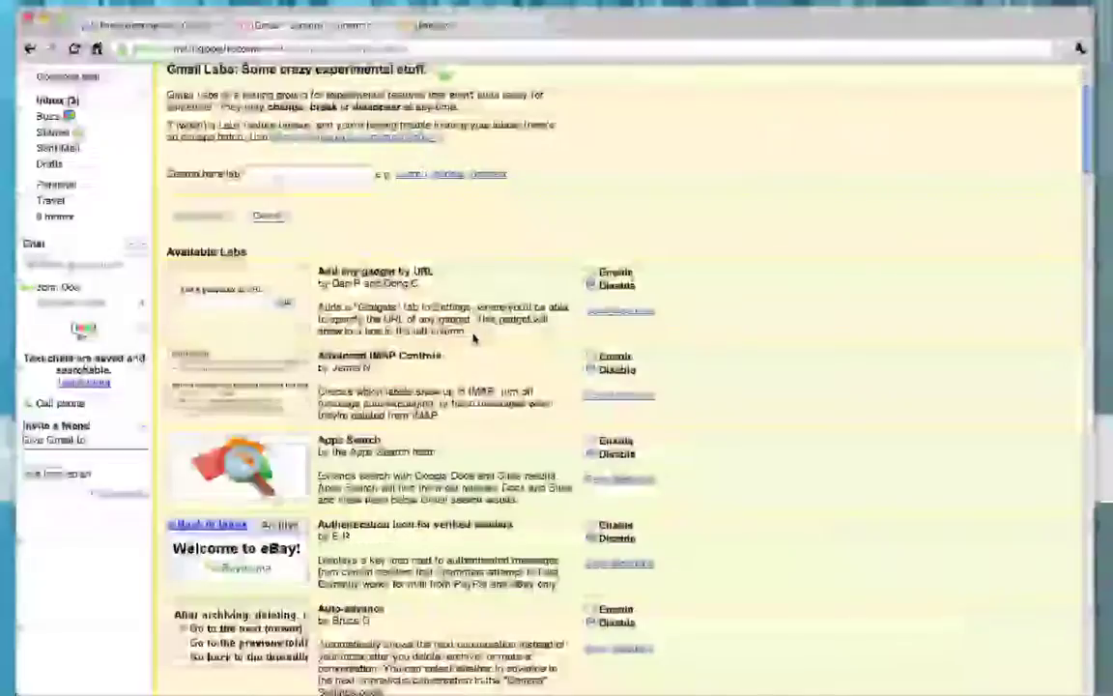
scroll(472, 338, "down", 10)
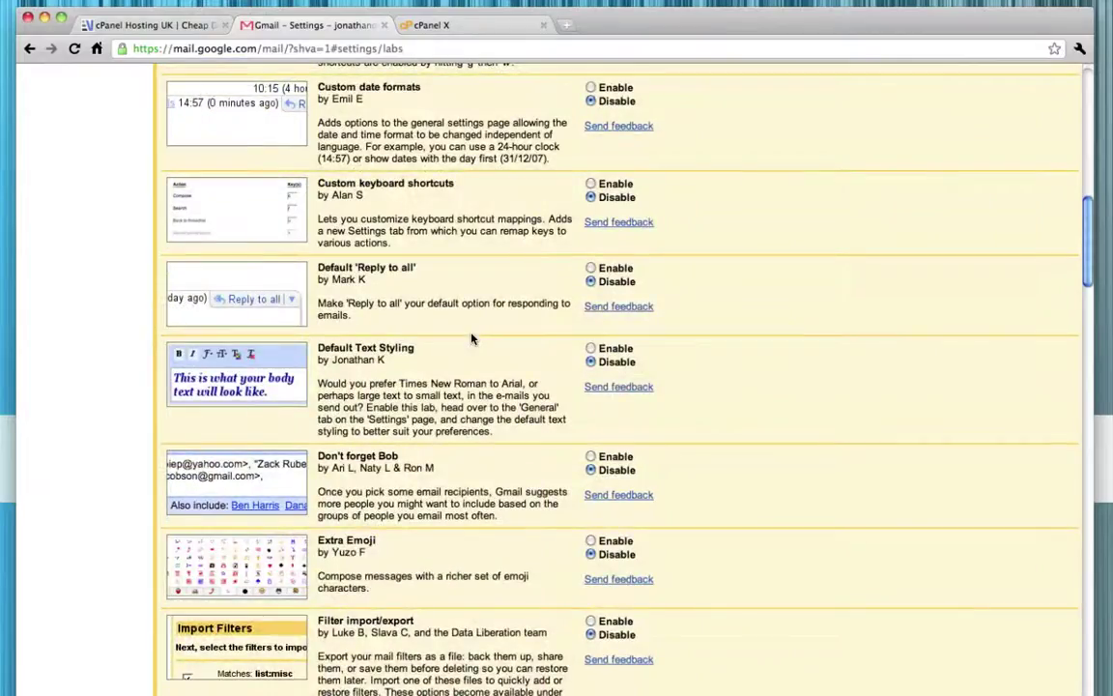
scroll(473, 338, "down", 10)
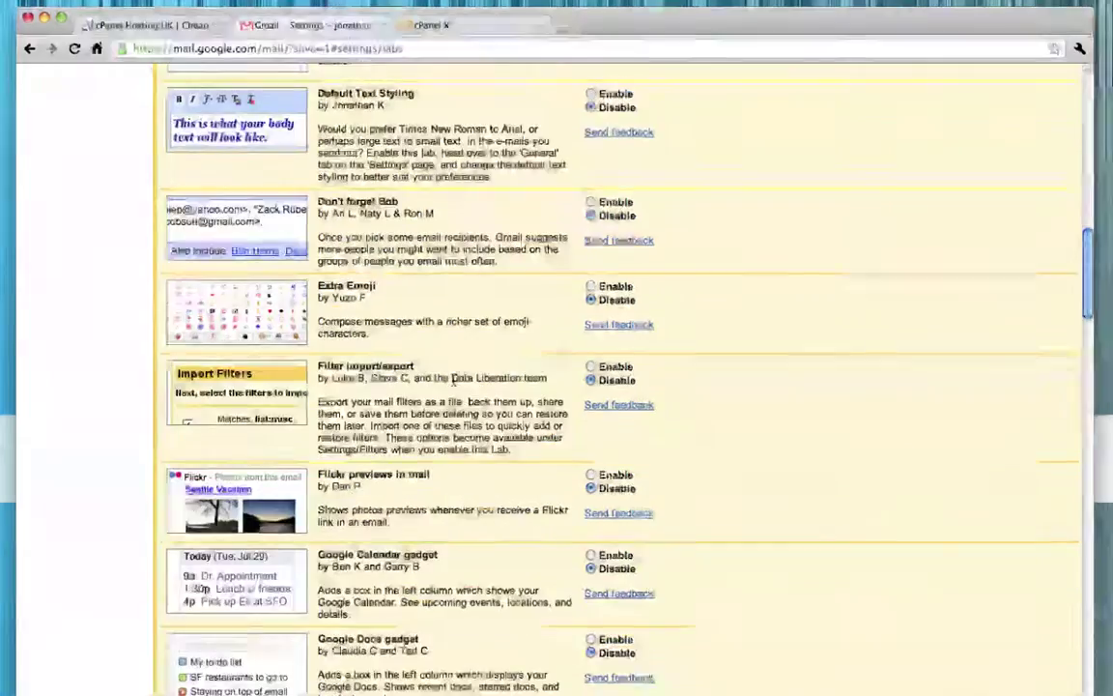
scroll(452, 380, "down", 8)
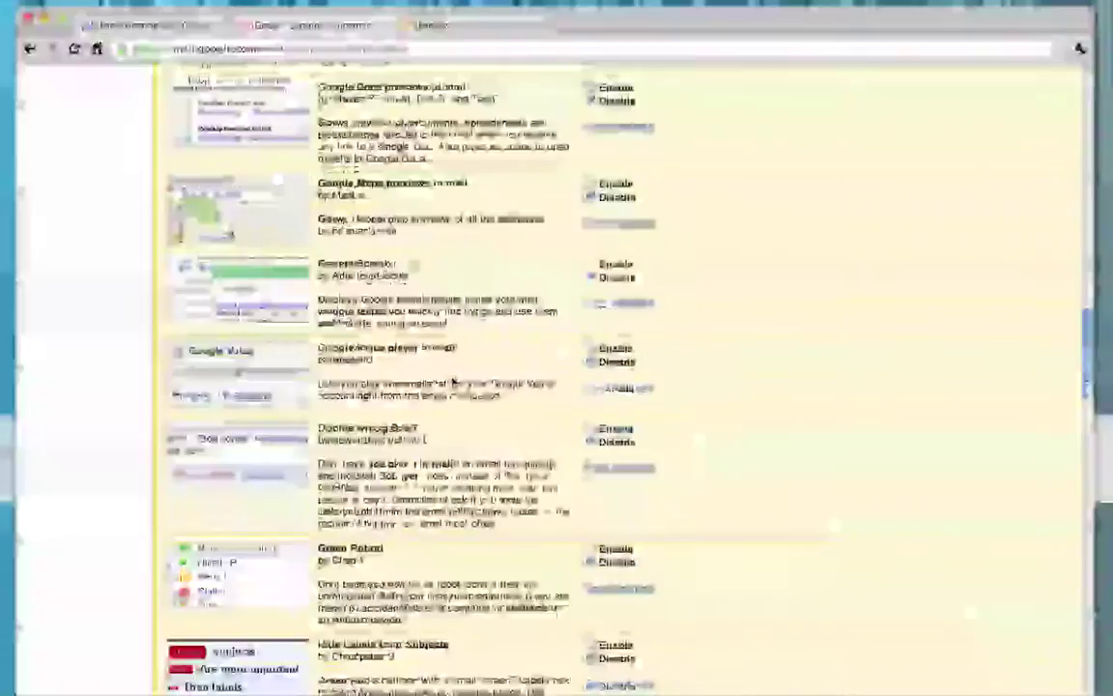
scroll(452, 383, "down", 8)
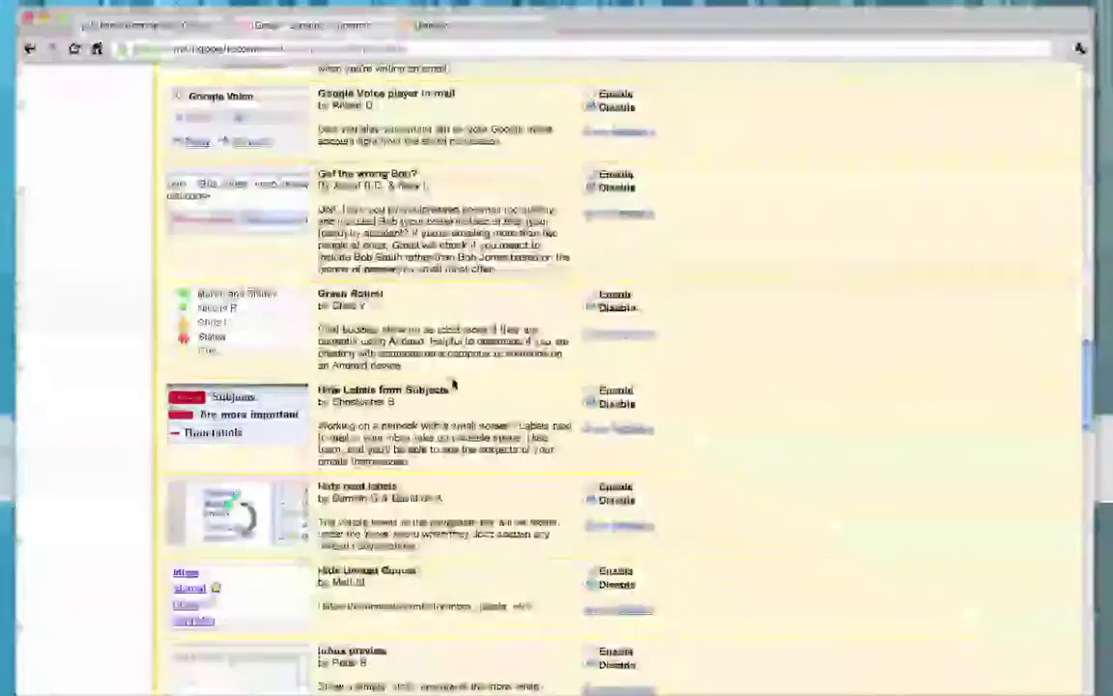
scroll(453, 383, "down", 16)
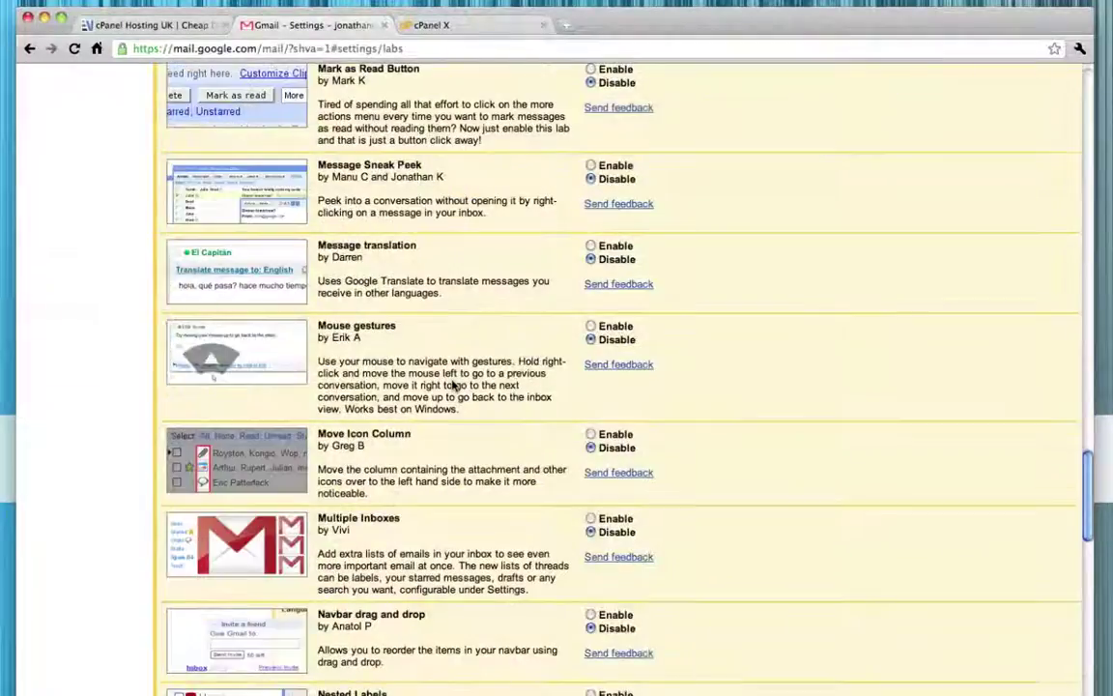
scroll(453, 385, "down", 16)
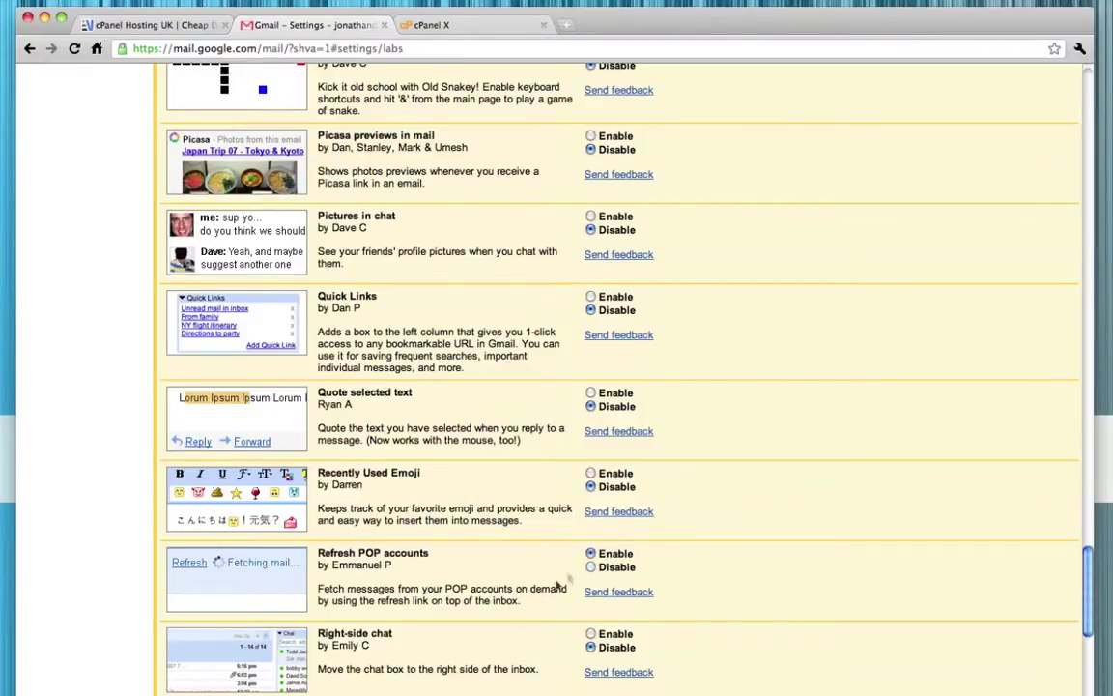
scroll(580, 573, "down", 20)
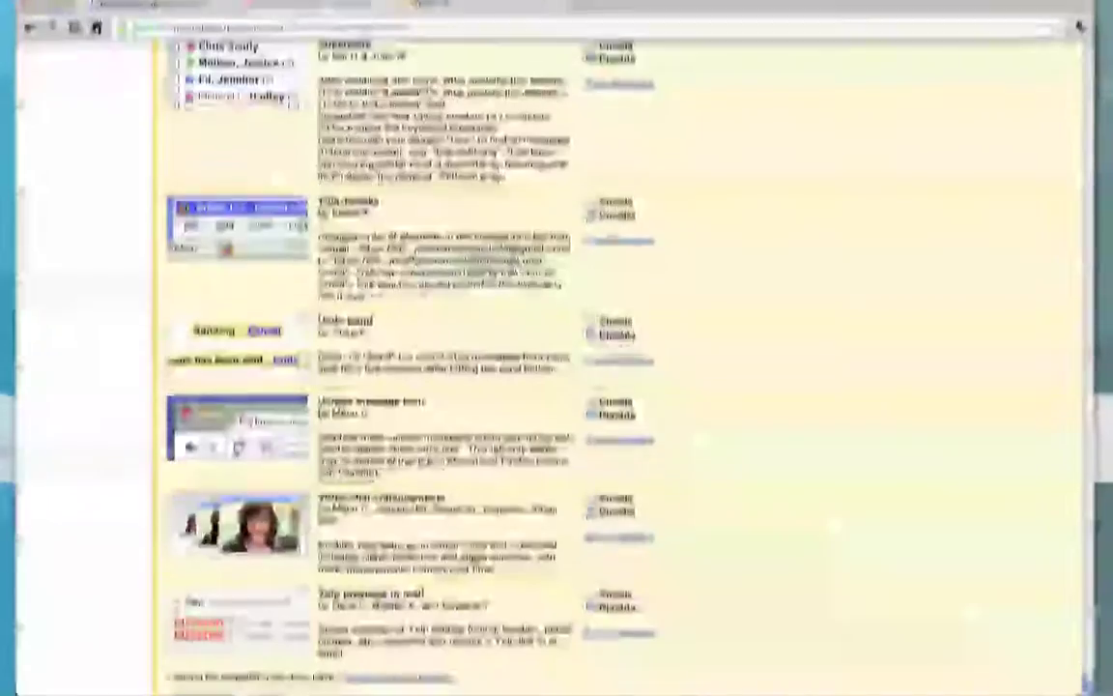
scroll(580, 386, "down", 3)
left_click(199, 571)
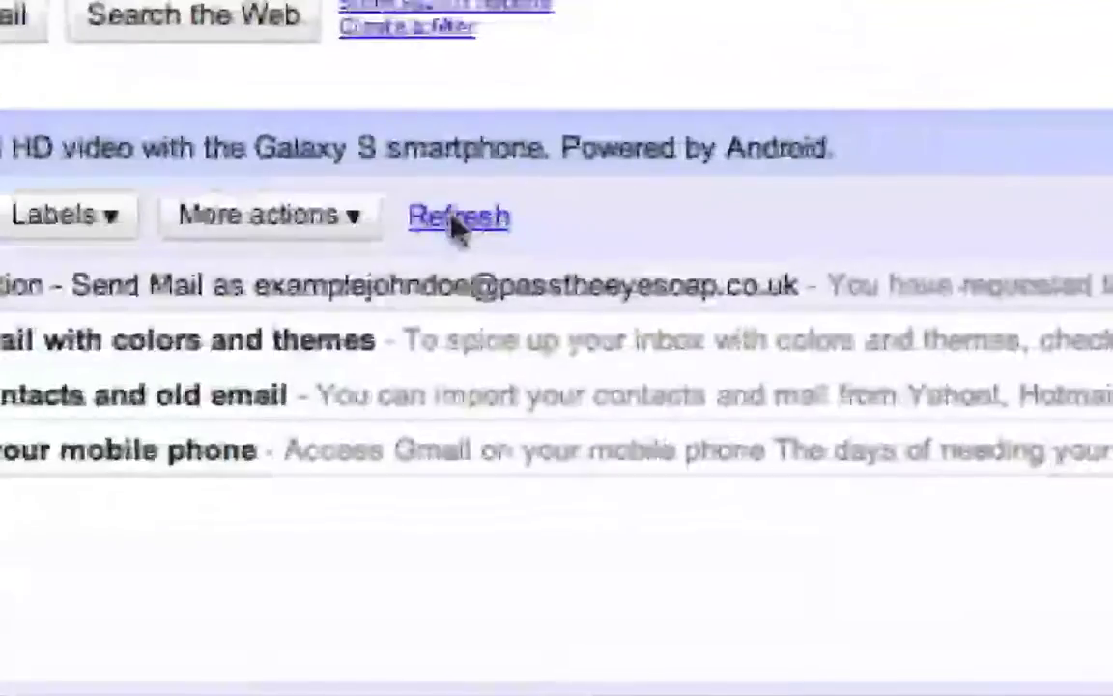
Refresh POP accounts from above the inbox list; no new POP3 messages are fetched
left_click(1049, 205)
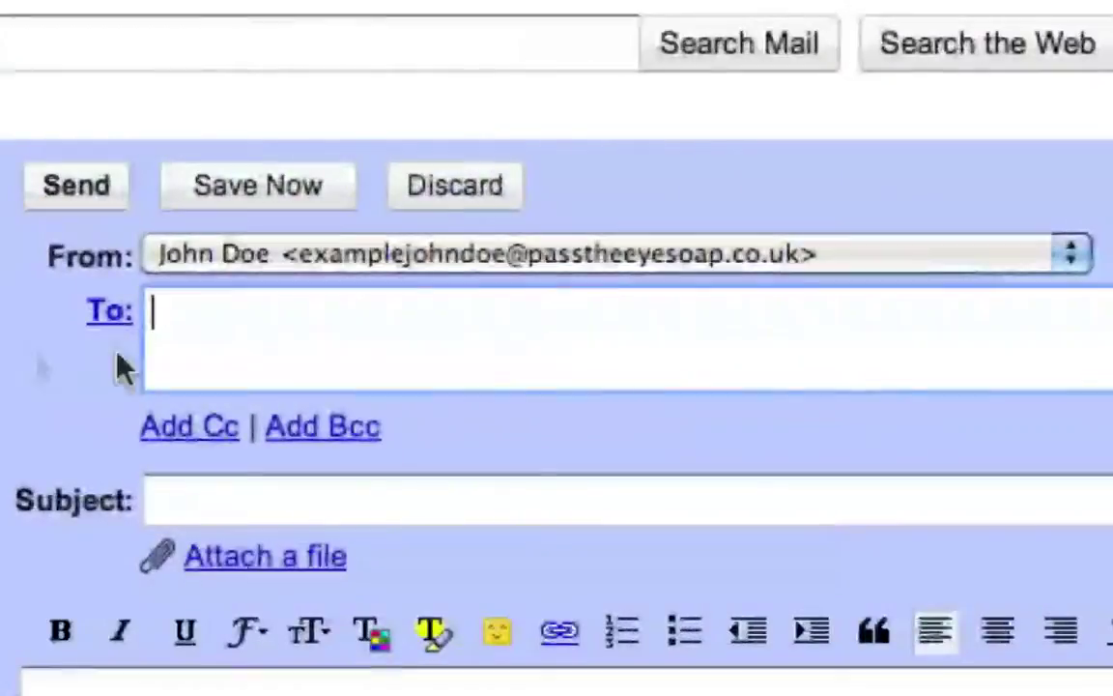
left_click(638, 259)
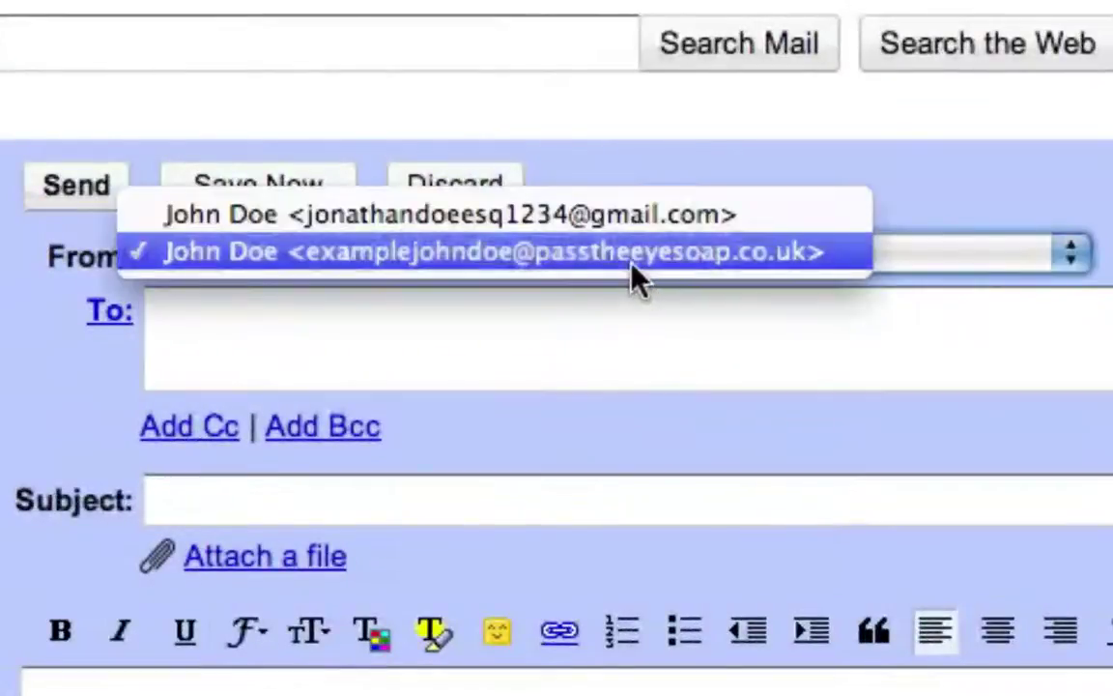
left_click(509, 252)
left_click(425, 190)
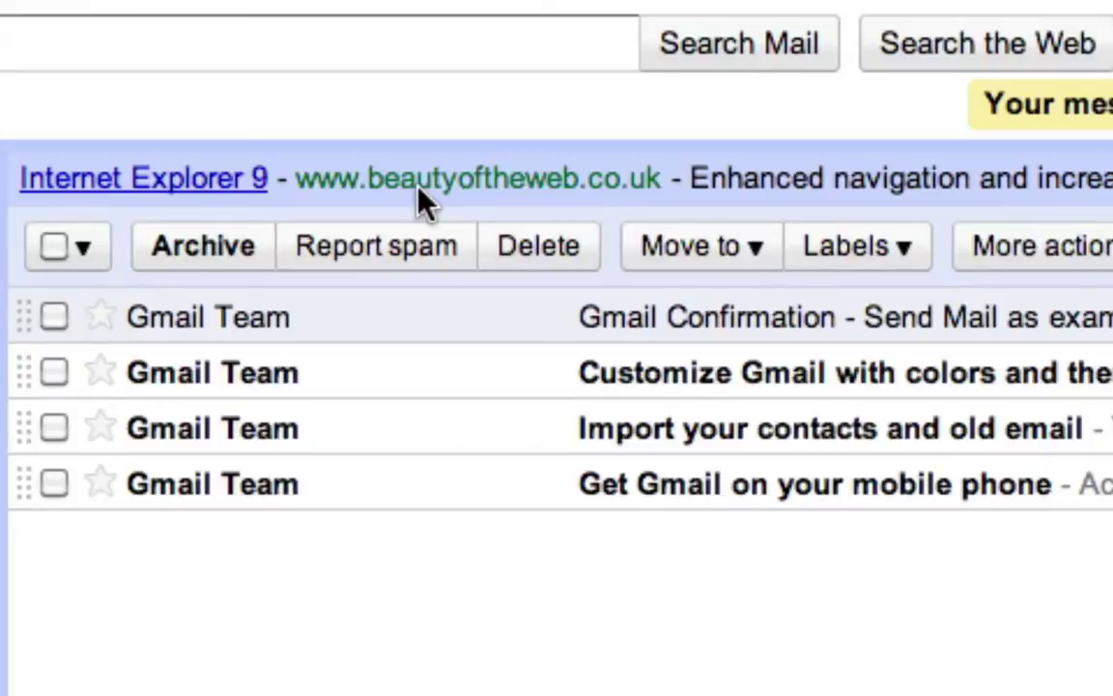